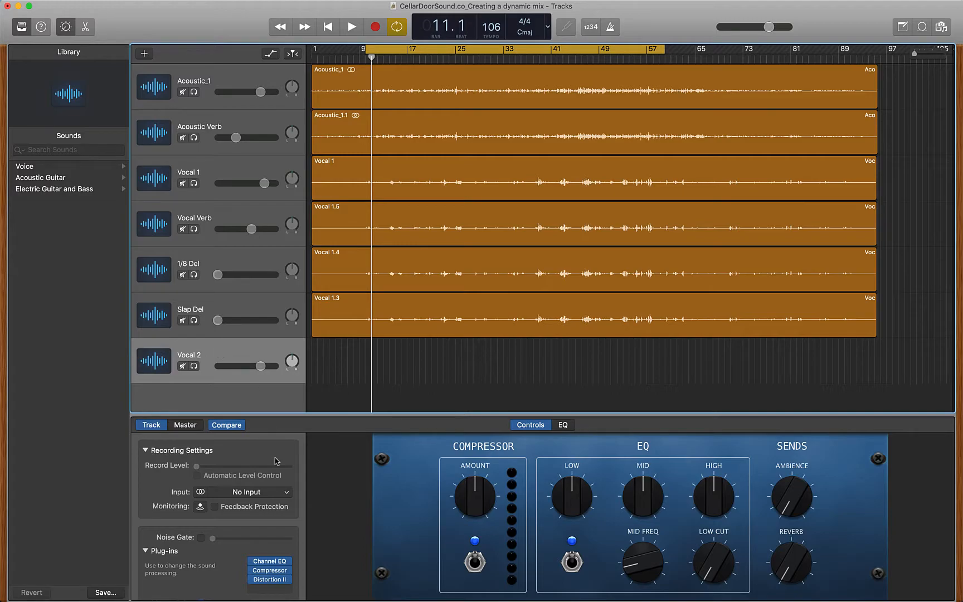
Try the Ohhhh Vocal 2, Female Pop Vocal 1, Get that honk out of your vocal and Ohhhh Vocal 1 presets in Vocal 2's Channel EQ
{"action": "left_click", "coordinate": [268, 560]}
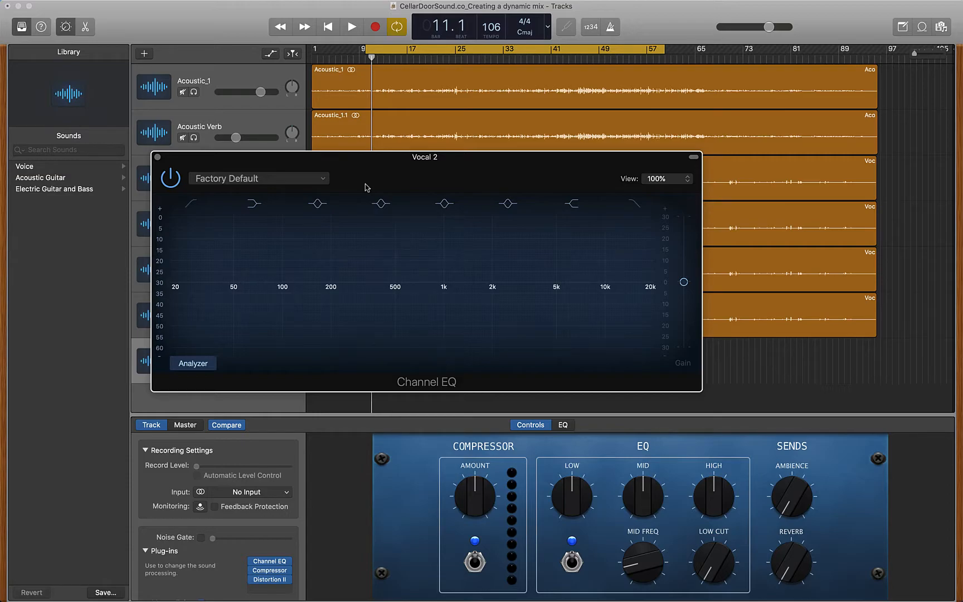
{"action": "key", "text": "super+Tab"}
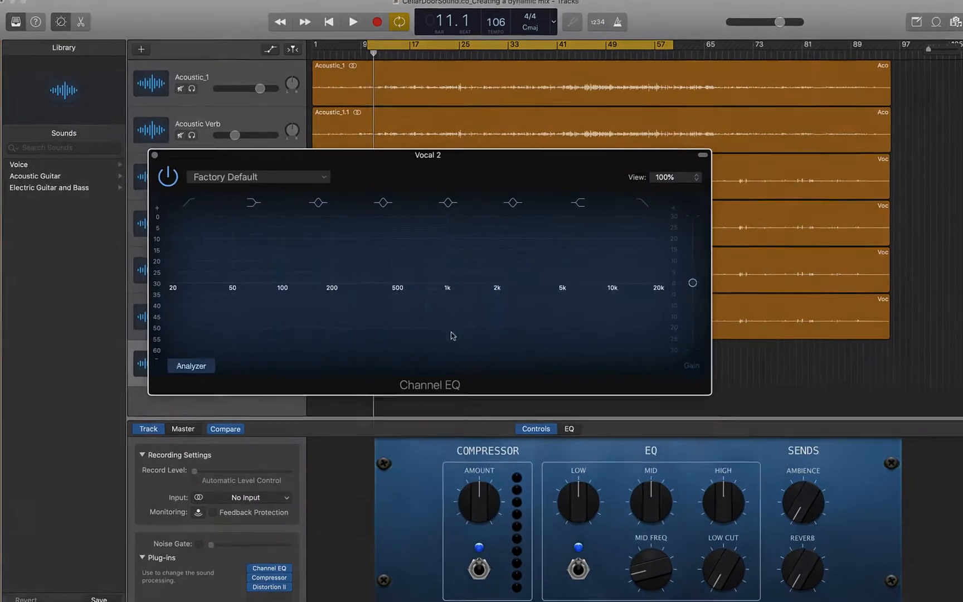
{"action": "left_click", "coordinate": [278, 179]}
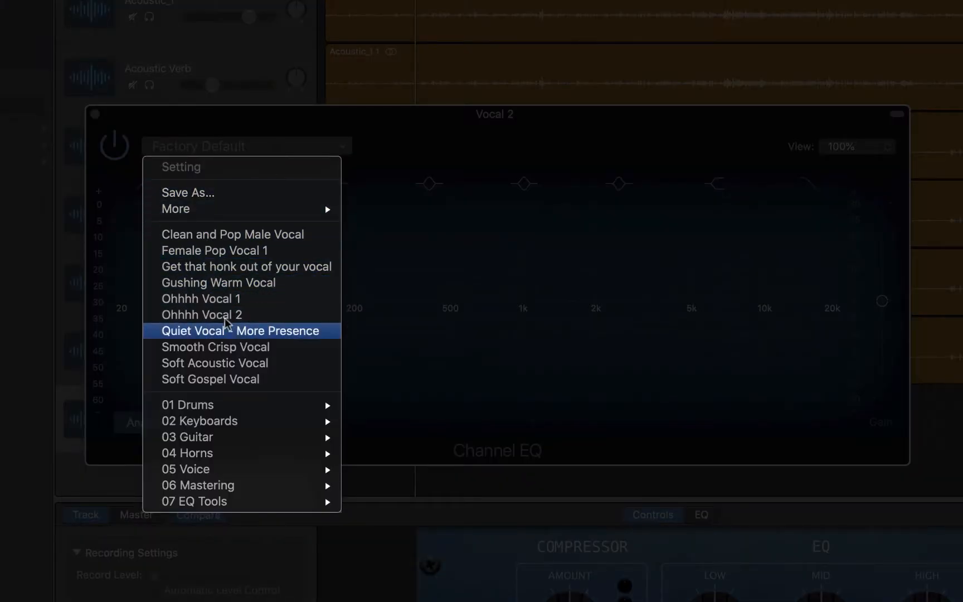
{"action": "left_click", "coordinate": [243, 150]}
{"action": "left_click", "coordinate": [243, 149]}
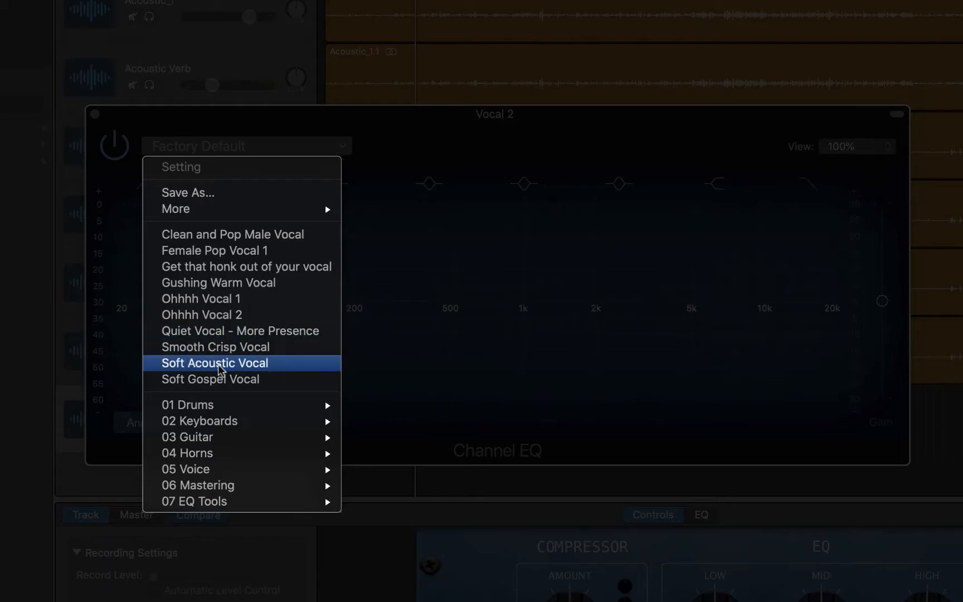
{"action": "left_click", "coordinate": [243, 315]}
{"action": "left_click", "coordinate": [314, 146]}
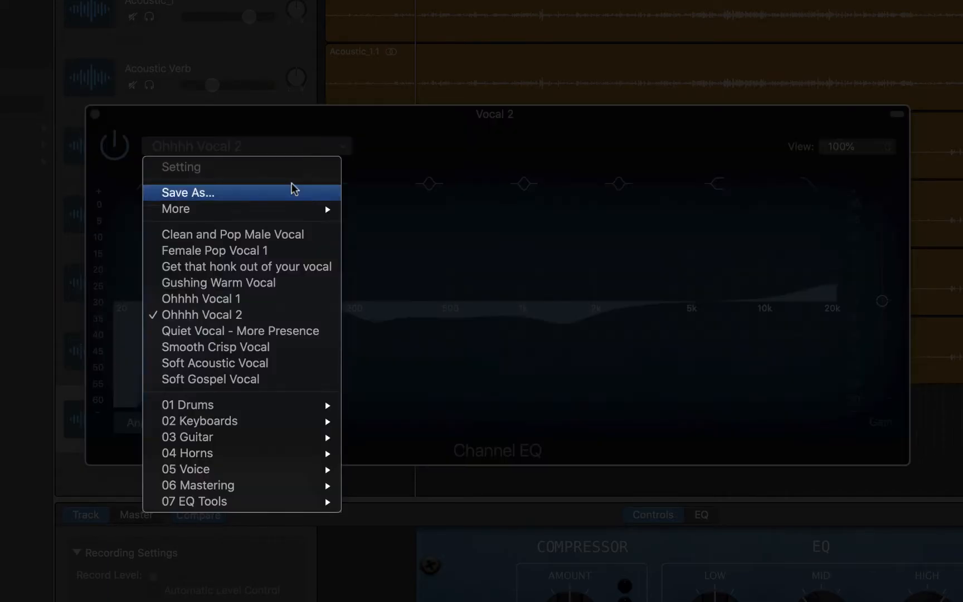
{"action": "left_click", "coordinate": [260, 251]}
{"action": "left_click", "coordinate": [333, 151]}
{"action": "left_click", "coordinate": [286, 267]}
{"action": "left_click", "coordinate": [344, 142]}
{"action": "left_click", "coordinate": [327, 299]}
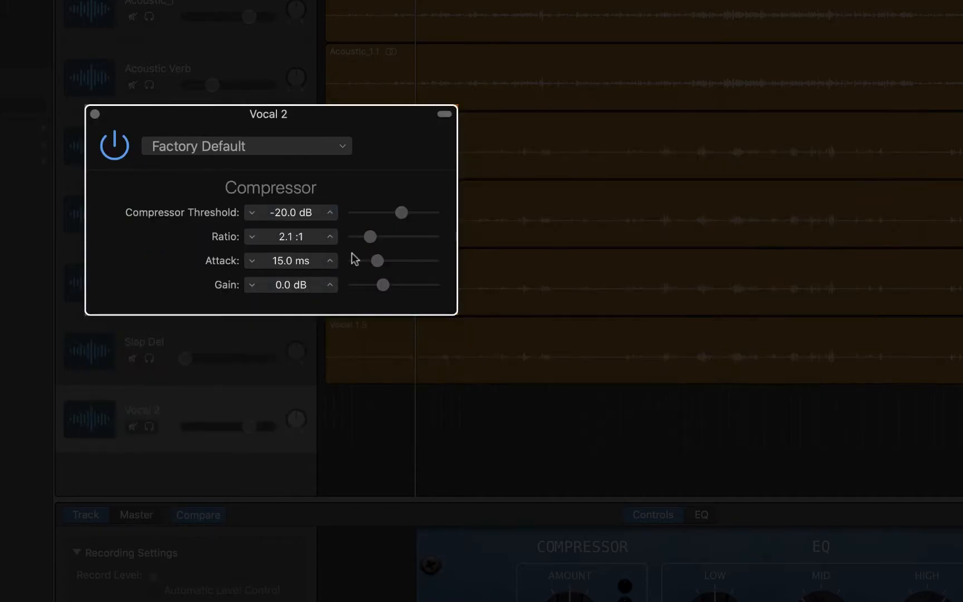
Try the Female Pop Vocal, Rock Vocal and Soft Spoken Rap presets in the Vocal 2 track's Compressor
{"action": "left_click", "coordinate": [317, 147]}
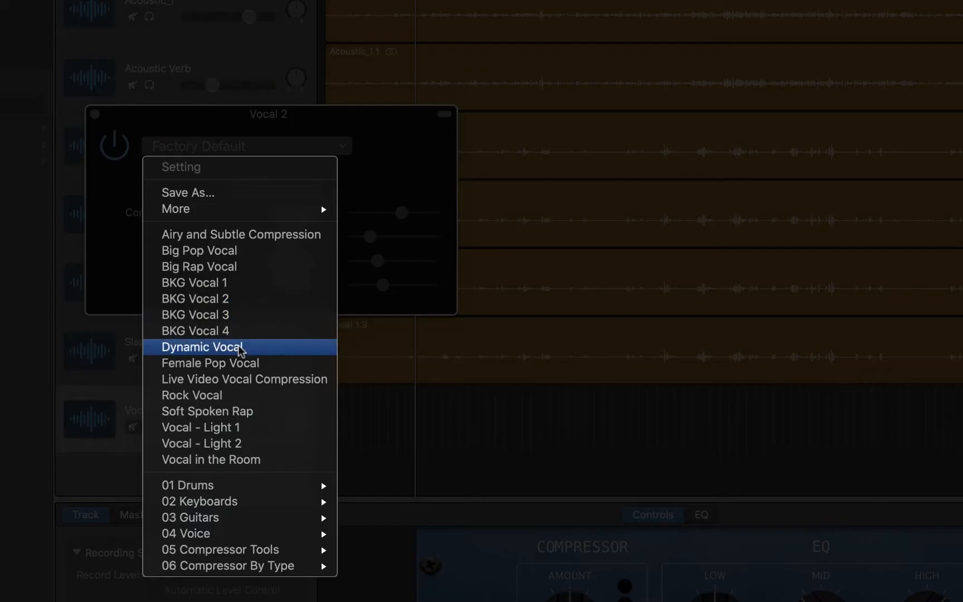
{"action": "left_click", "coordinate": [245, 365]}
{"action": "left_click", "coordinate": [338, 144]}
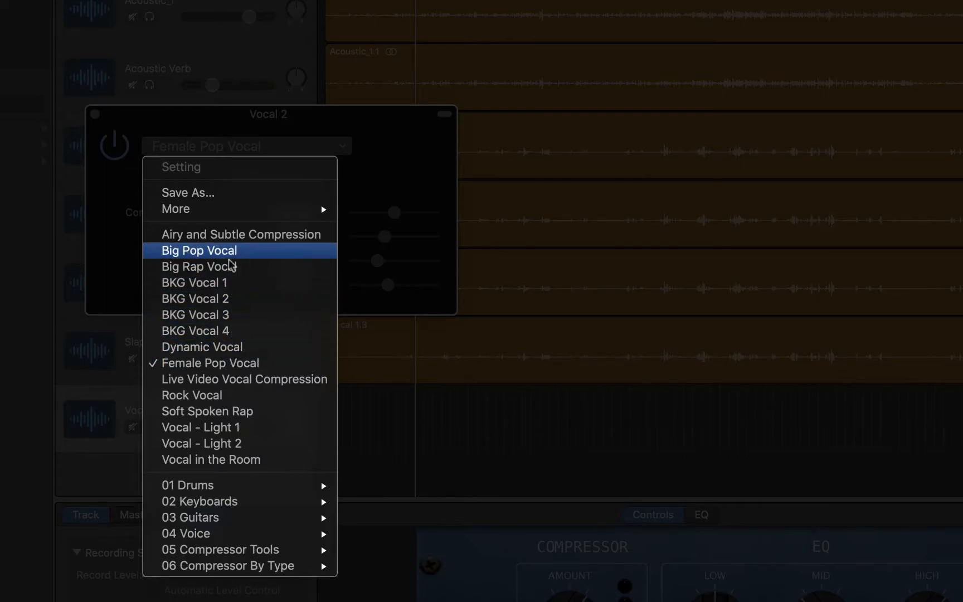
{"action": "left_click", "coordinate": [239, 395]}
{"action": "left_click", "coordinate": [313, 146]}
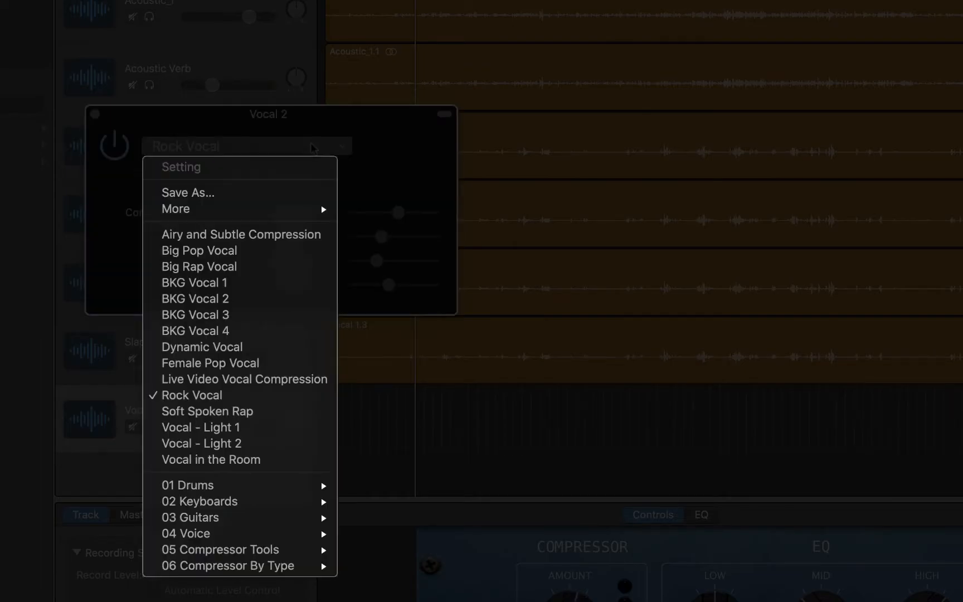
{"action": "left_click", "coordinate": [244, 414]}
{"action": "left_click", "coordinate": [293, 146]}
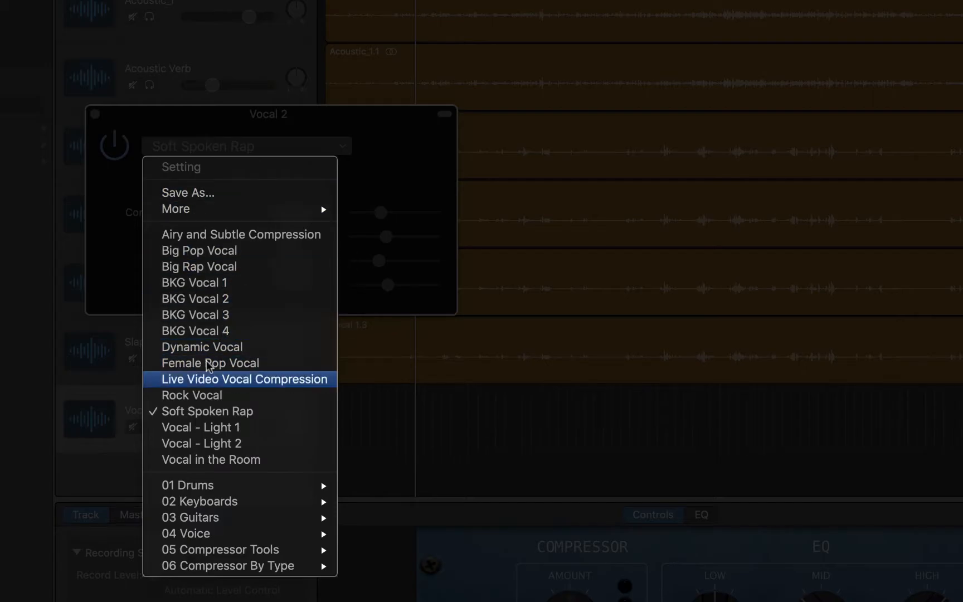
{"action": "left_click", "coordinate": [394, 141]}
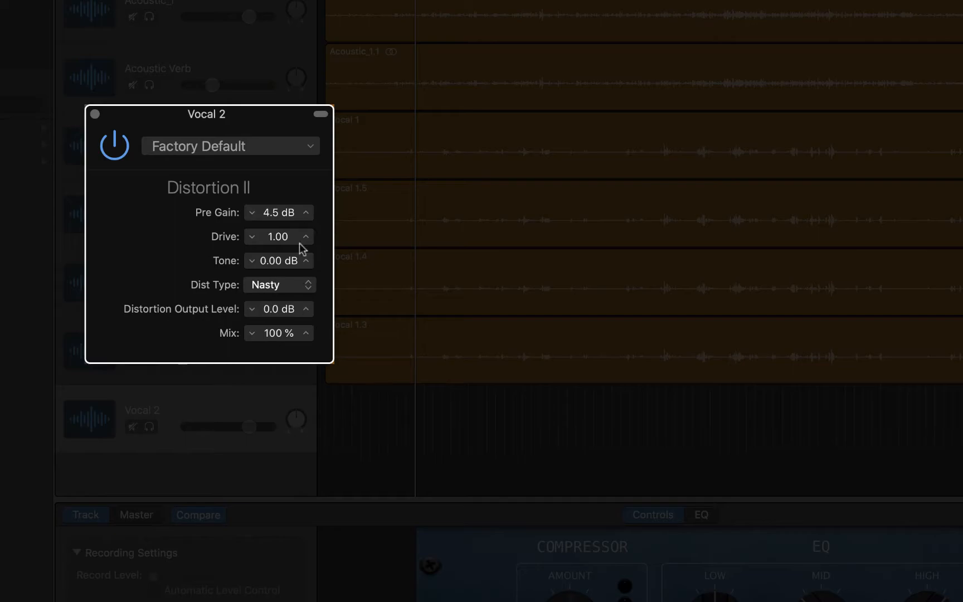
Try the Front and Center Vocal, Pop Vocal 100% Distortion and Soft Impact Vocal presets in Vocal 2's Distortion II plug-in
{"action": "left_click_drag", "start_coordinate": [323, 355], "coordinate": [424, 354]}
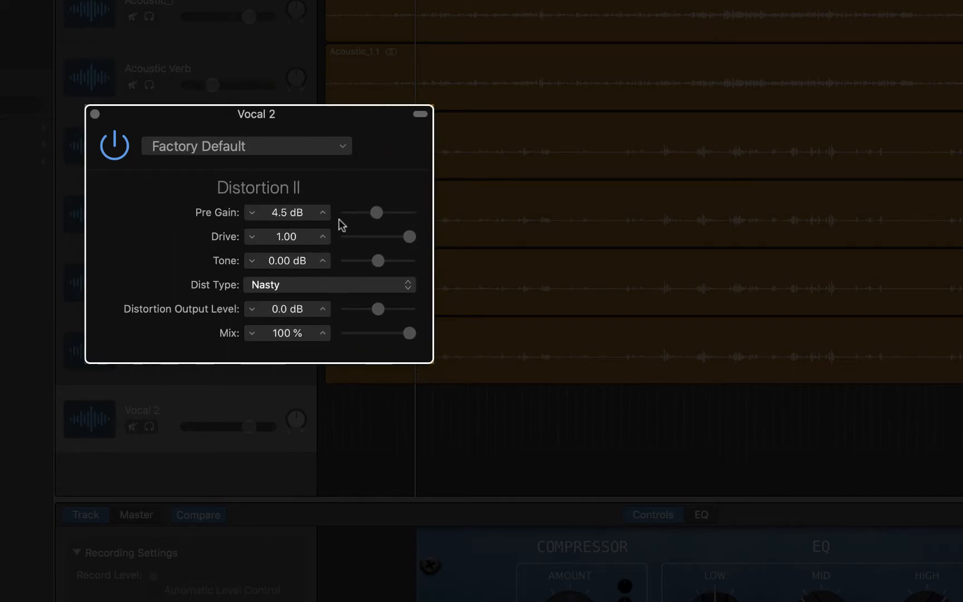
{"action": "left_click", "coordinate": [299, 146]}
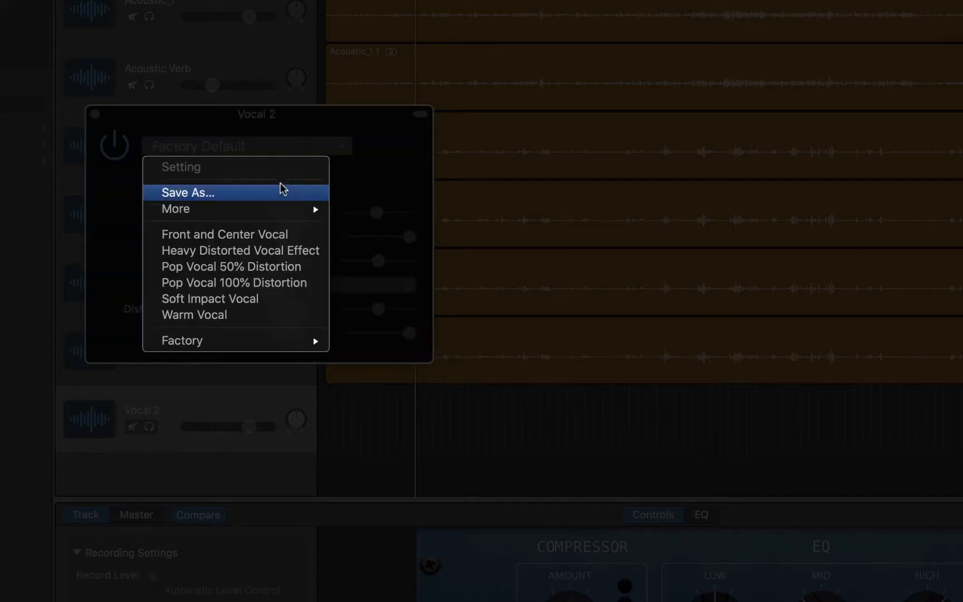
{"action": "left_click", "coordinate": [275, 235]}
{"action": "left_click", "coordinate": [326, 148]}
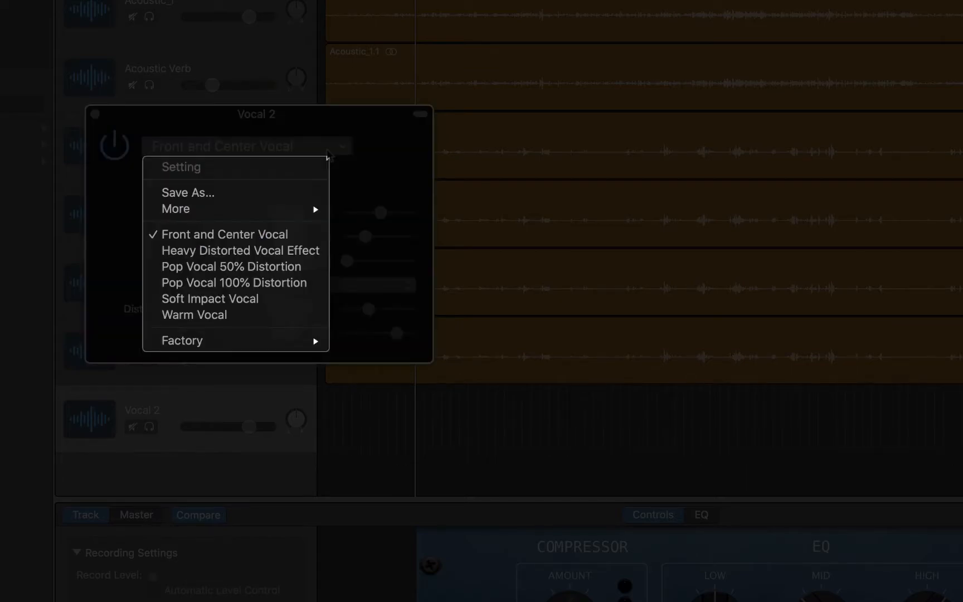
{"action": "left_click", "coordinate": [279, 281]}
{"action": "left_click", "coordinate": [340, 147]}
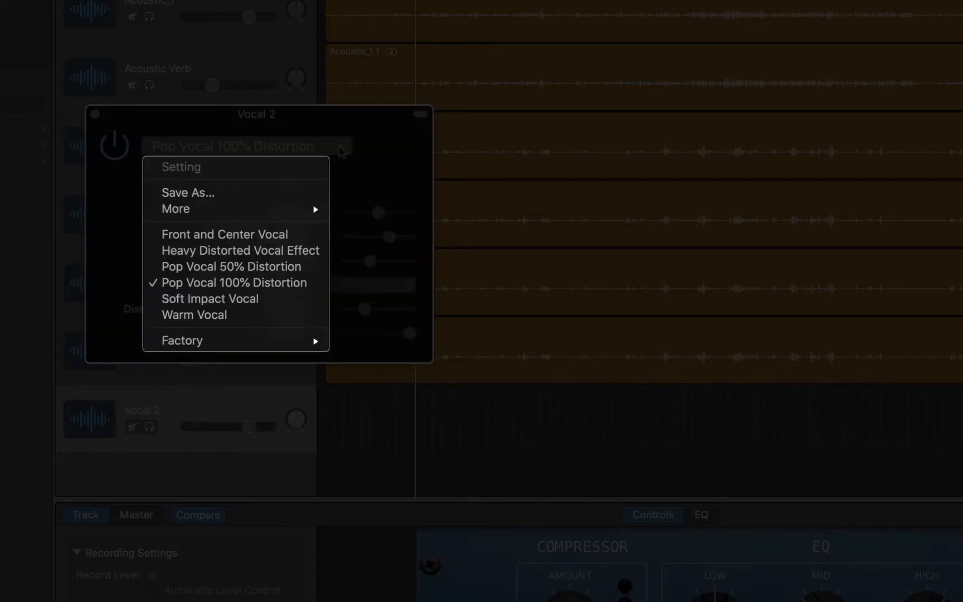
{"action": "left_click", "coordinate": [254, 298]}
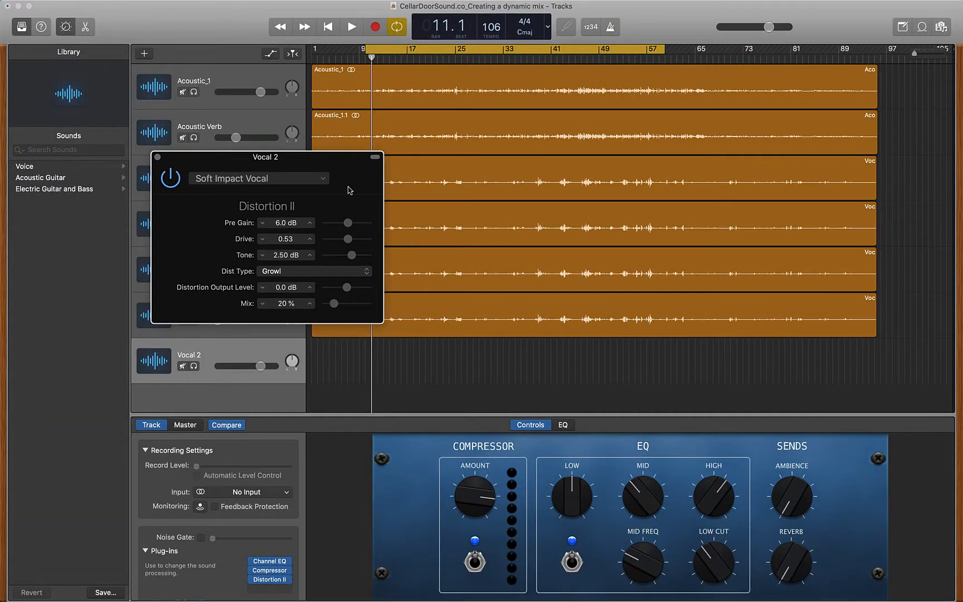
Close the Distortion II window and delete the Vocal 2 track
{"action": "left_click", "coordinate": [157, 156]}
{"action": "key", "text": "super+BackSpace"}
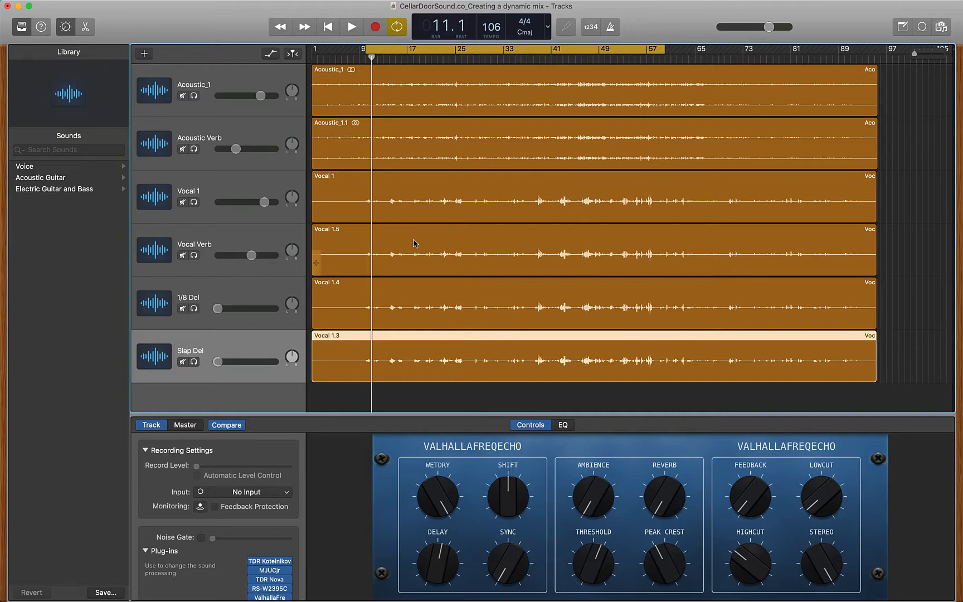
Play a few bars of the mix from bar 11 and briefly view the volume automation of all tracks
{"action": "key", "text": "space"}
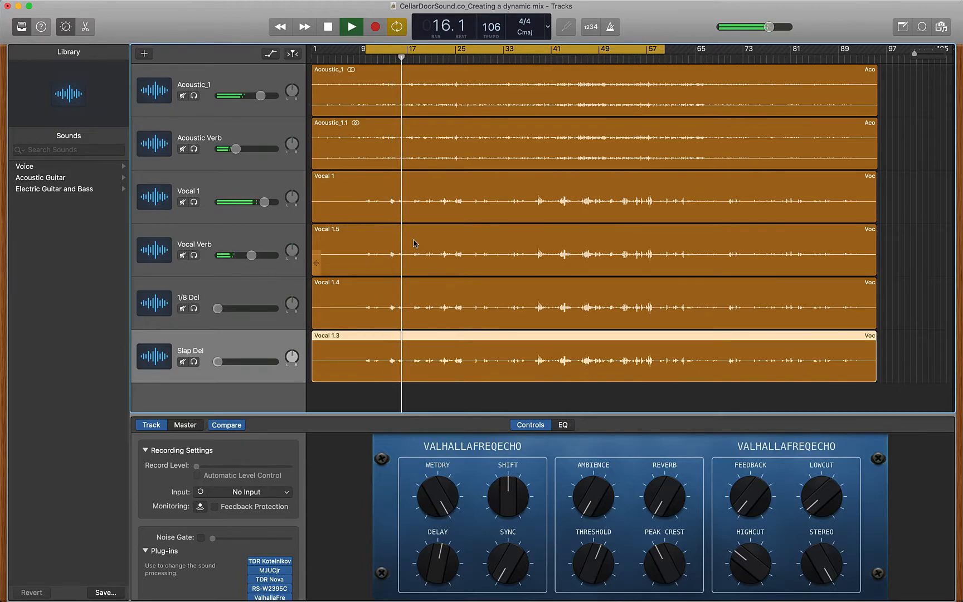
{"action": "key", "text": "space"}
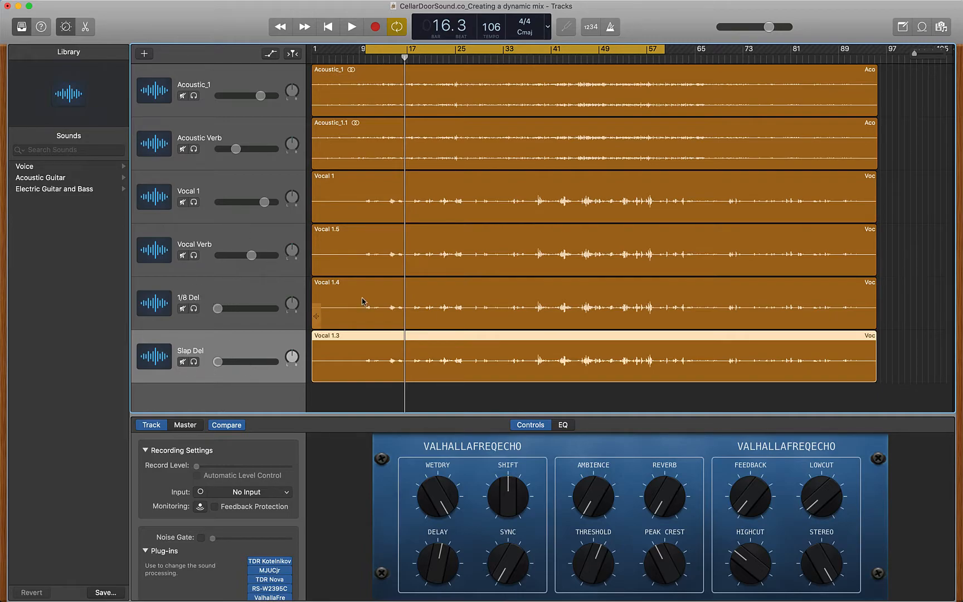
{"action": "key", "text": "a"}
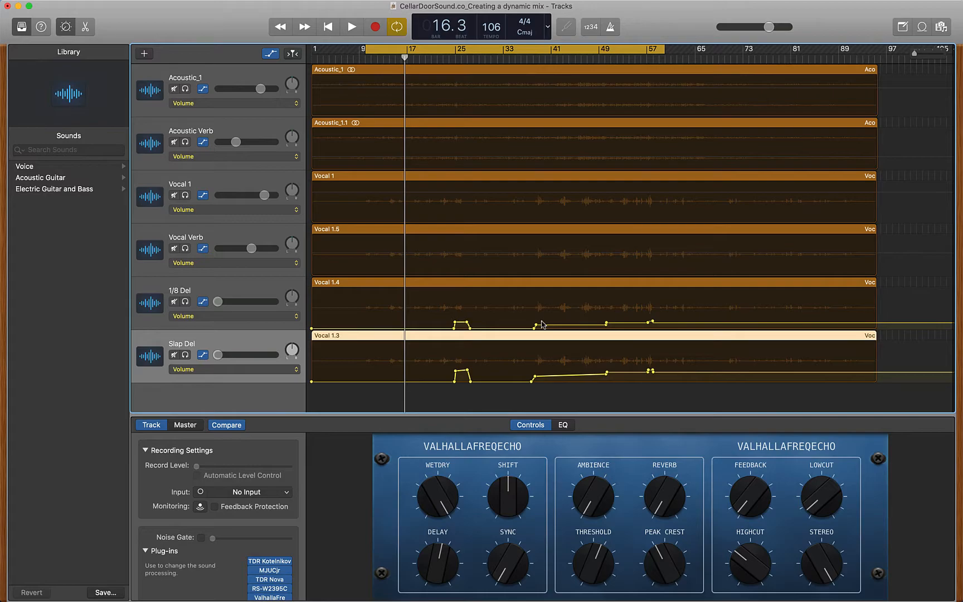
{"action": "key", "text": "a"}
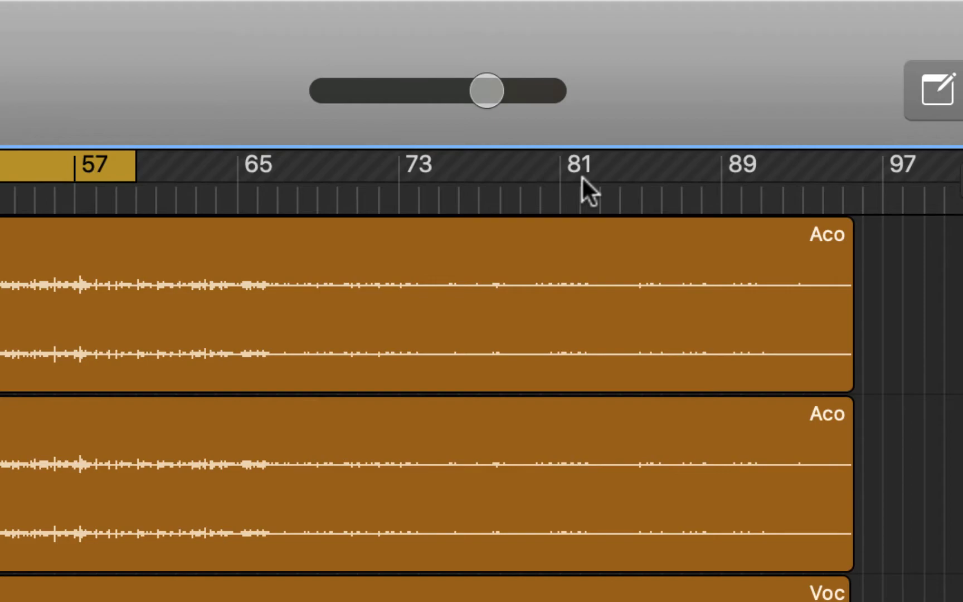
Check the level of the project's master volume
{"action": "left_click", "coordinate": [487, 90]}
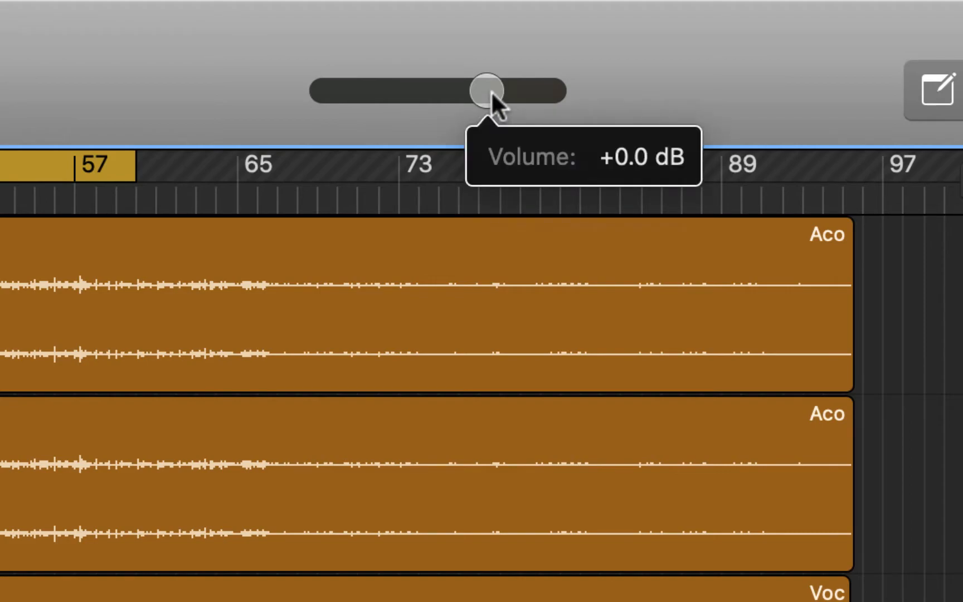
{"action": "left_click", "coordinate": [491, 90]}
{"action": "left_click_drag", "start_coordinate": [492, 90], "coordinate": [494, 90]}
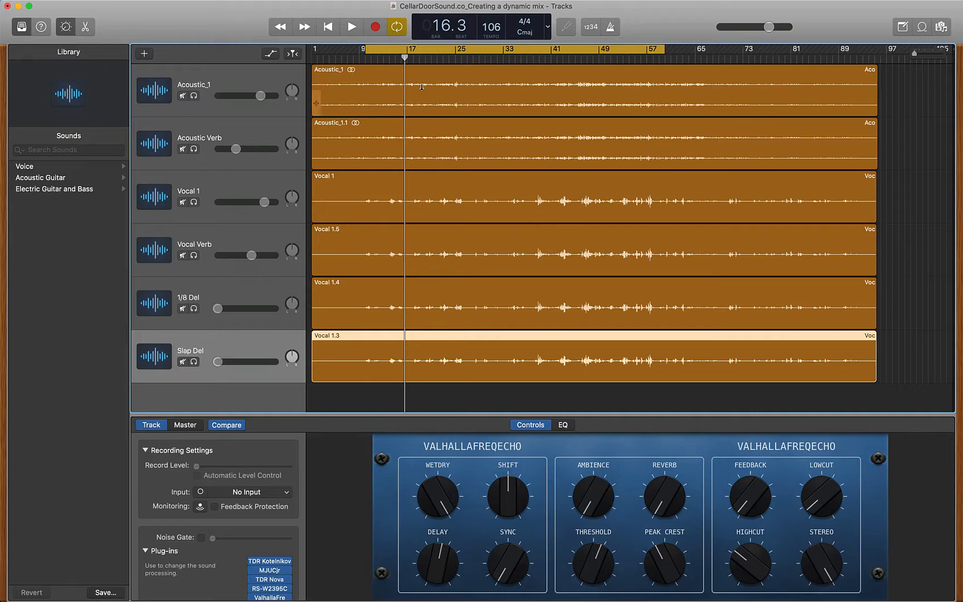
Show the Master Track in the project and select it
{"action": "mouse_move", "coordinate": [328, 1]}
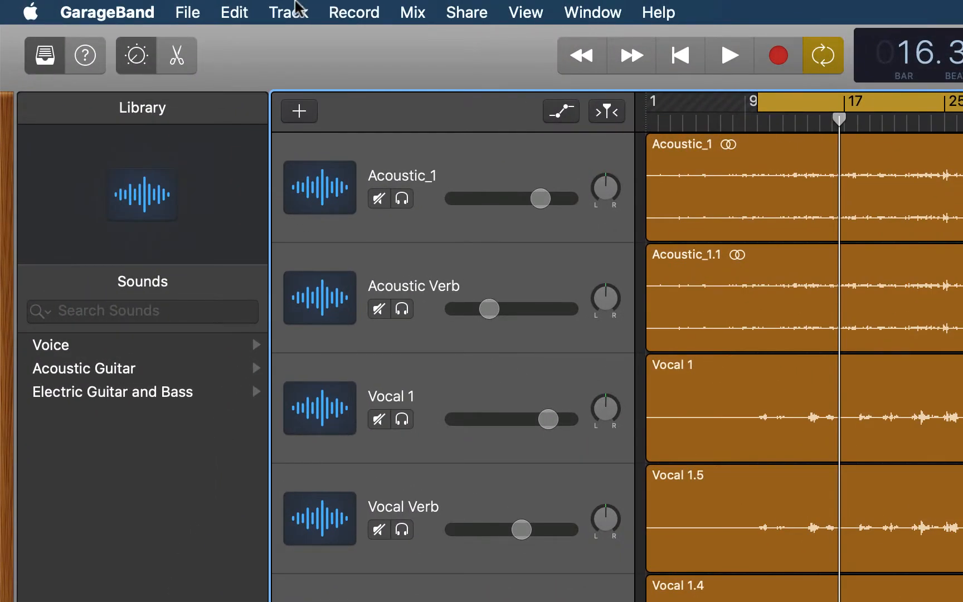
{"action": "left_click", "coordinate": [161, 4]}
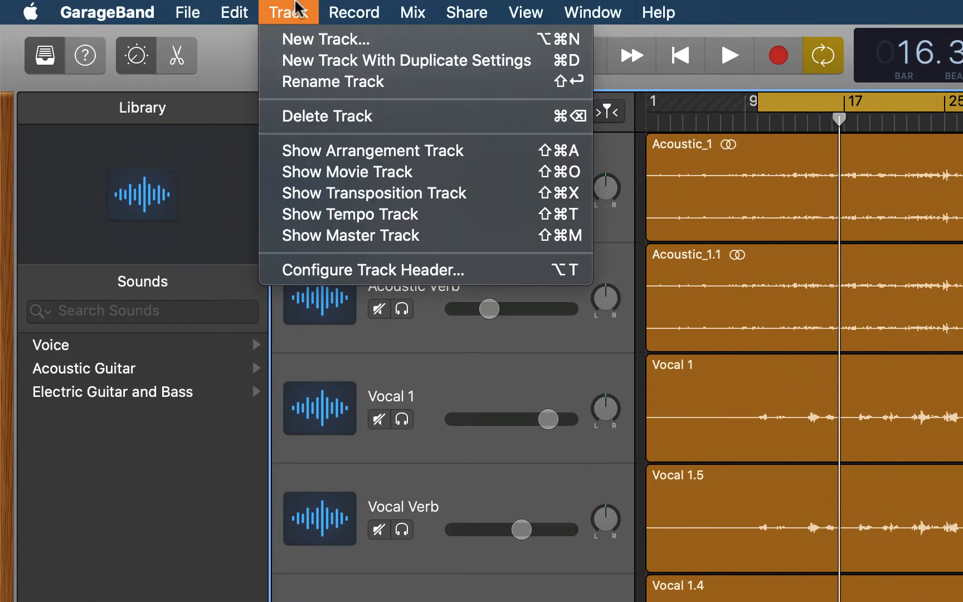
{"action": "left_click", "coordinate": [419, 234]}
{"action": "key", "text": "b"}
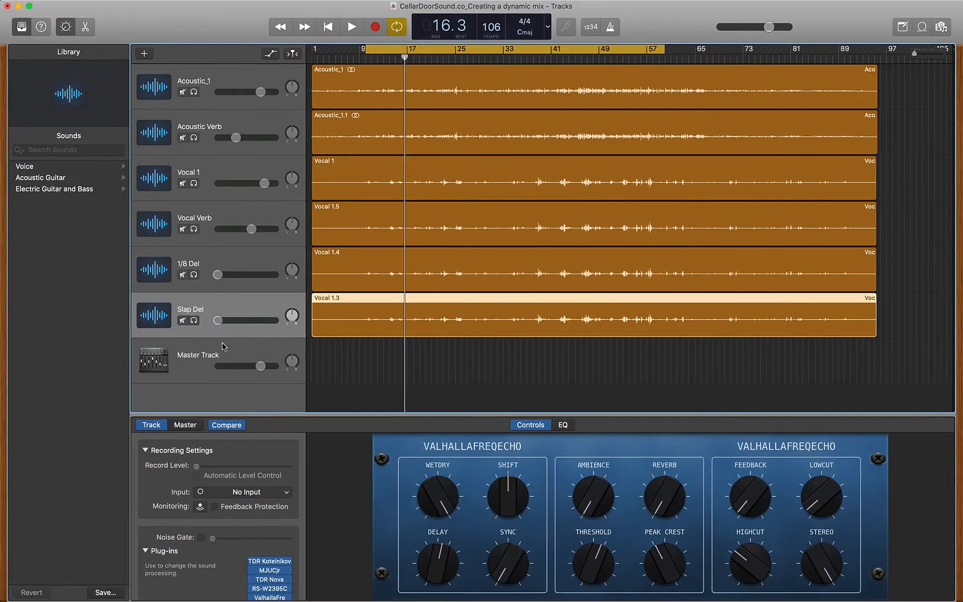
{"action": "left_click", "coordinate": [239, 357]}
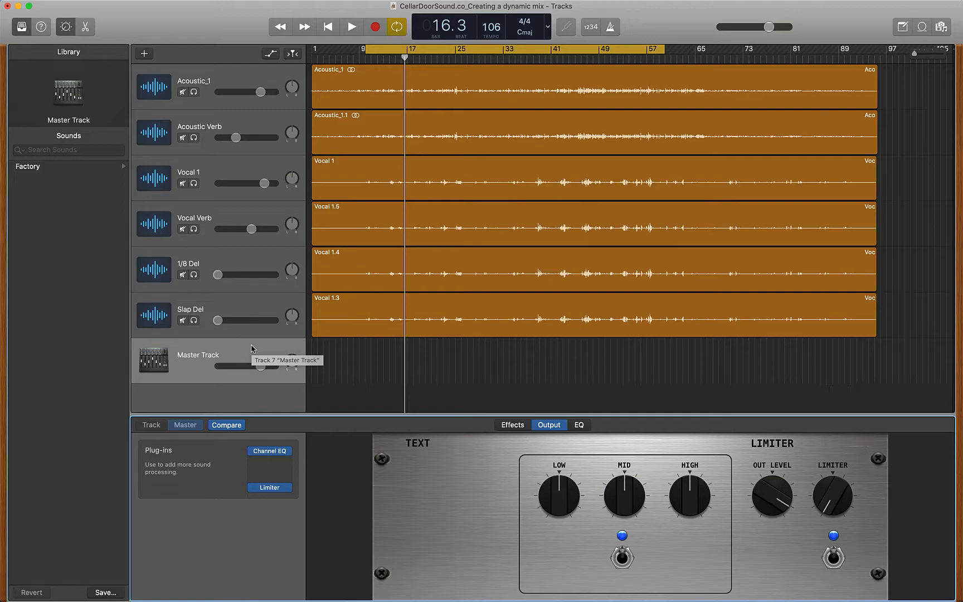
Bypass the Limiter and Channel EQ on the Master Track and insert the TDR Kotelnikov plug-in from Tokyo Dawn Labs
{"action": "left_click", "coordinate": [252, 488]}
{"action": "left_click", "coordinate": [254, 451]}
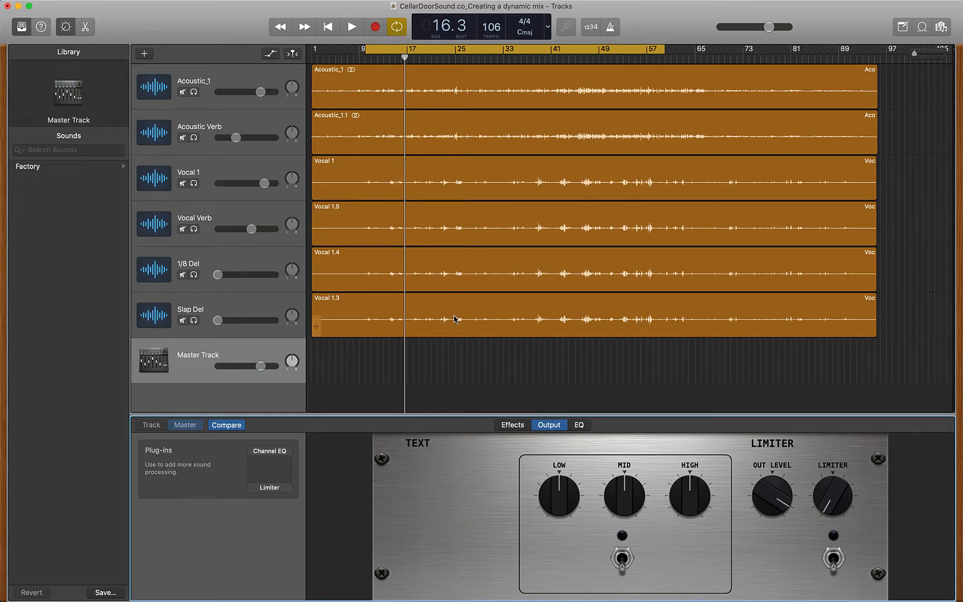
{"action": "left_click", "coordinate": [284, 462]}
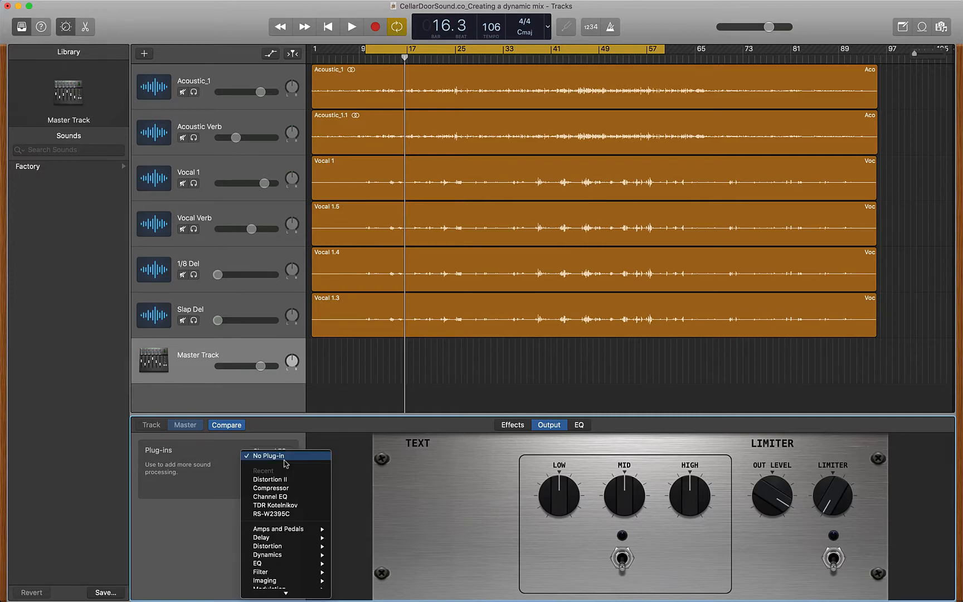
{"action": "mouse_move", "coordinate": [290, 593]}
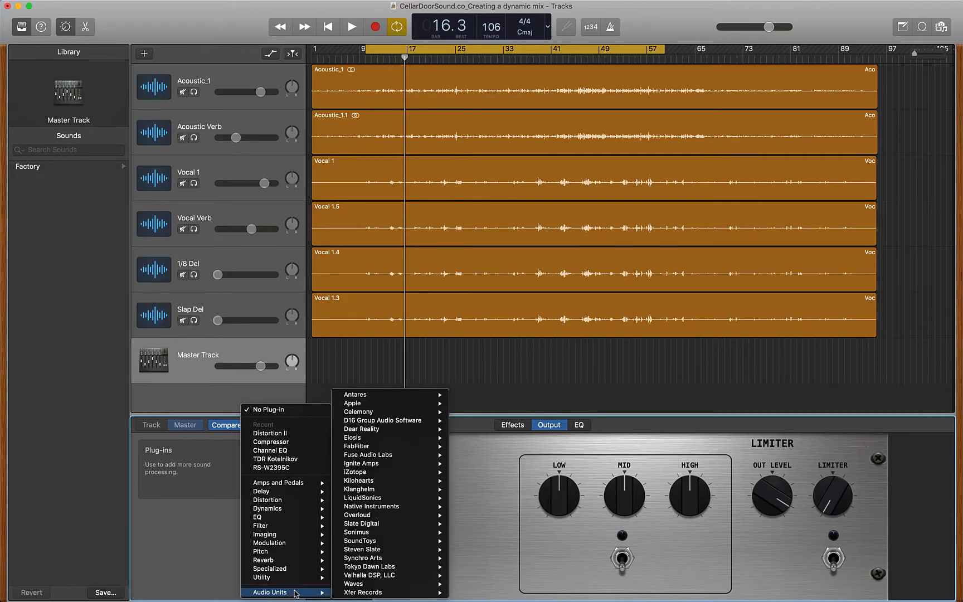
{"action": "mouse_move", "coordinate": [395, 567]}
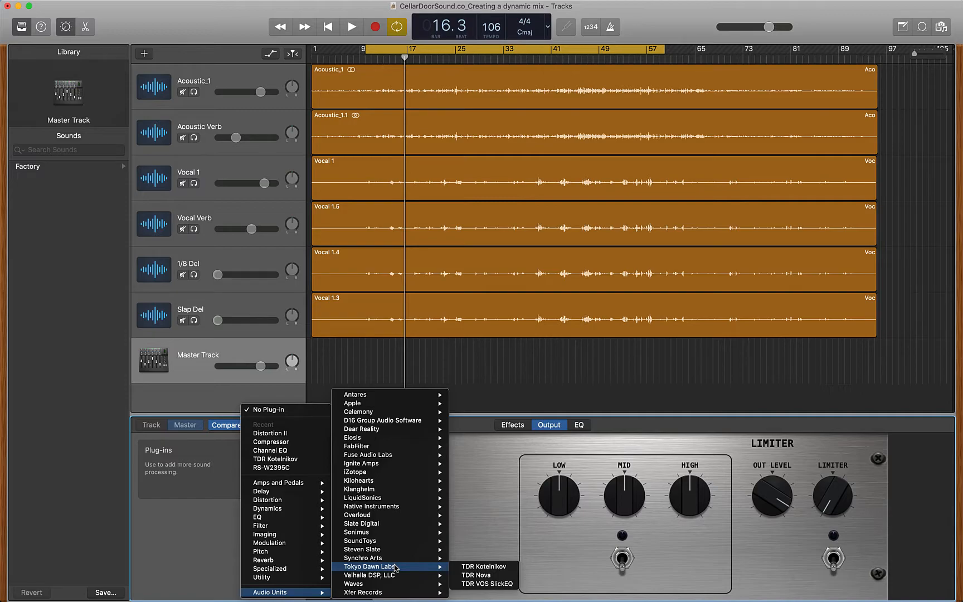
{"action": "left_click", "coordinate": [471, 566]}
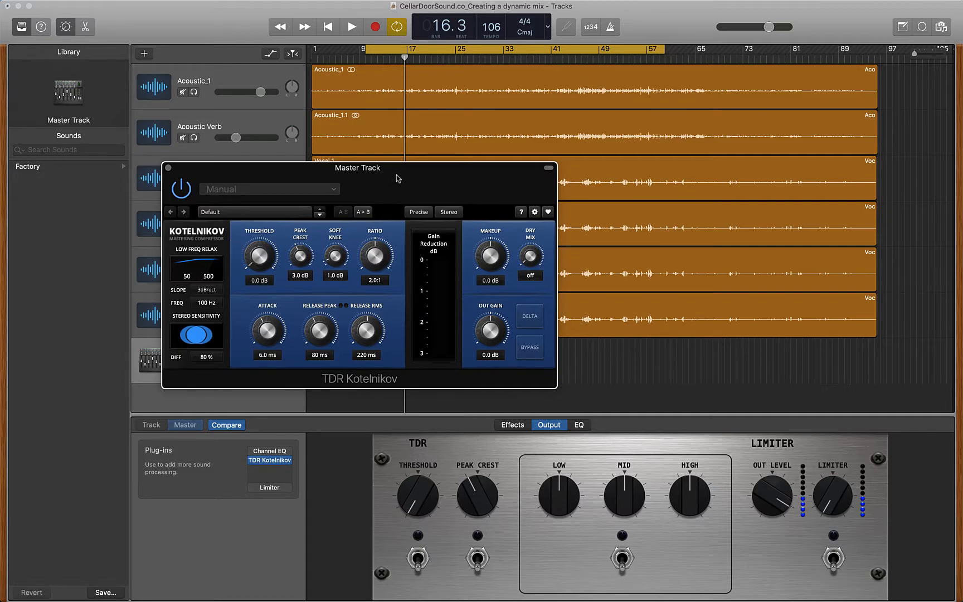
Load the Mastering - Warm preset in the Master Track's TDR Kotelnikov compressor
{"action": "left_click_drag", "start_coordinate": [397, 176], "coordinate": [491, 148]}
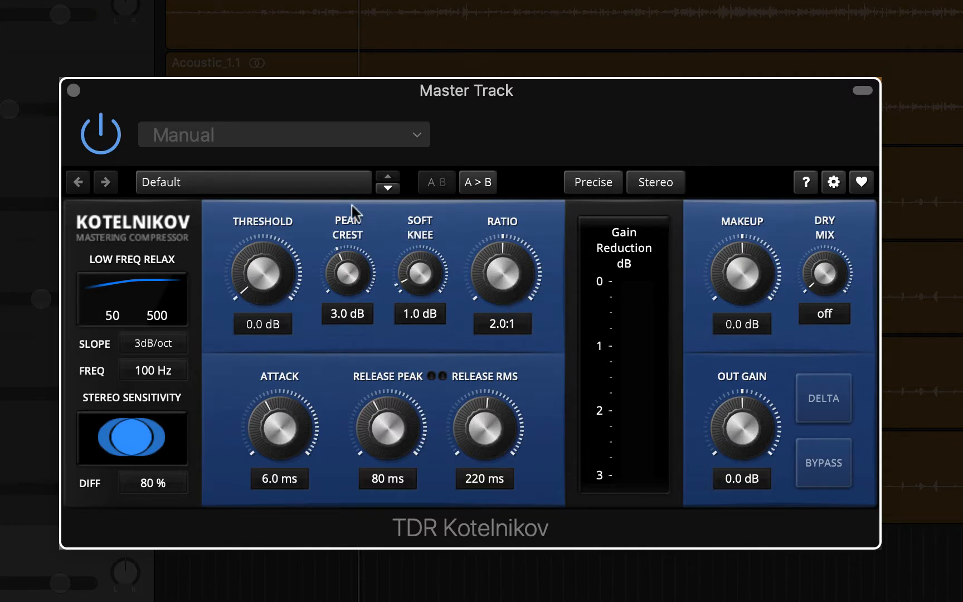
{"action": "left_click", "coordinate": [299, 184]}
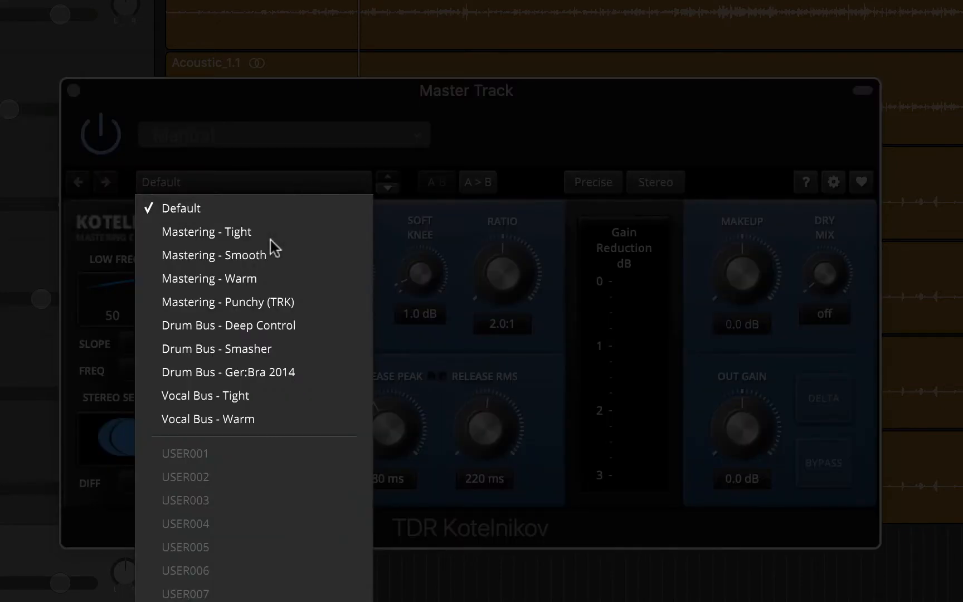
{"action": "left_click", "coordinate": [260, 276]}
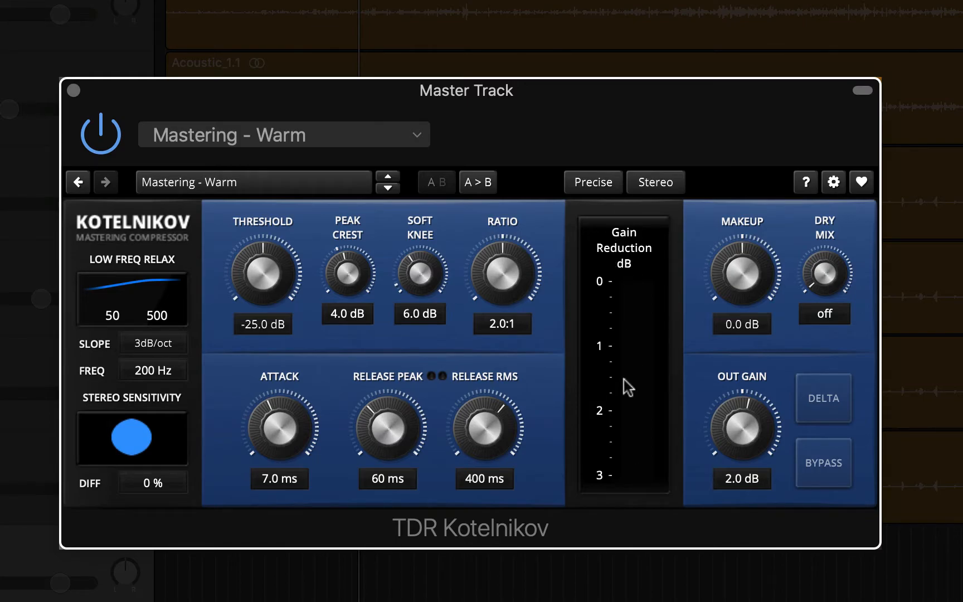
Set the Kotelnikov compressor's threshold on the Master Track to -22.3 dB while playing the mix
{"action": "mouse_move", "coordinate": [275, 281]}
{"action": "left_mouse_down"}
{"action": "mouse_move", "coordinate": [274, 271]}
{"action": "mouse_move", "coordinate": [274, 285]}
{"action": "left_mouse_up"}
{"action": "key", "text": "space"}
{"action": "left_click_drag", "start_coordinate": [266, 275], "coordinate": [266, 299]}
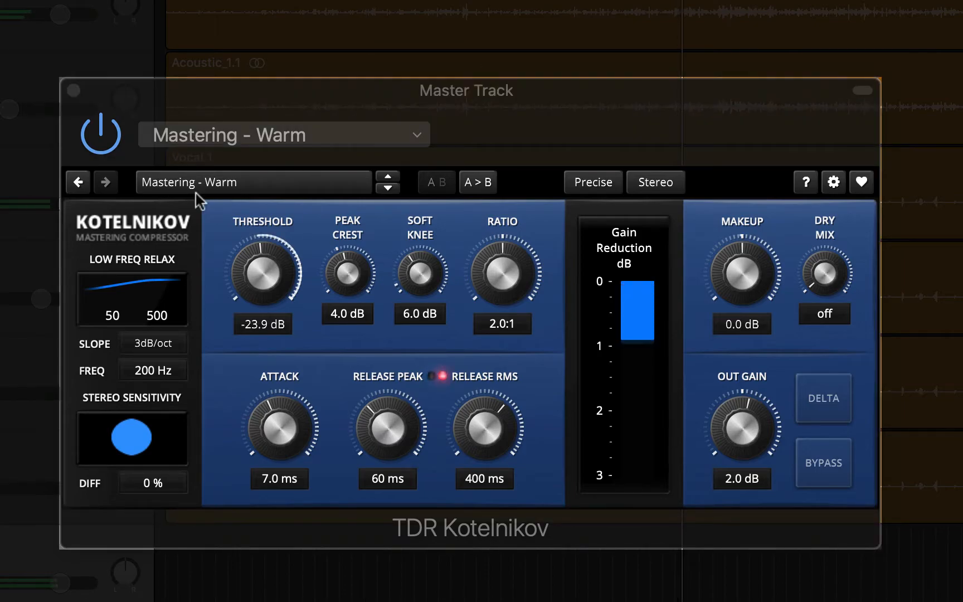
{"action": "left_click_drag", "start_coordinate": [260, 274], "coordinate": [260, 266]}
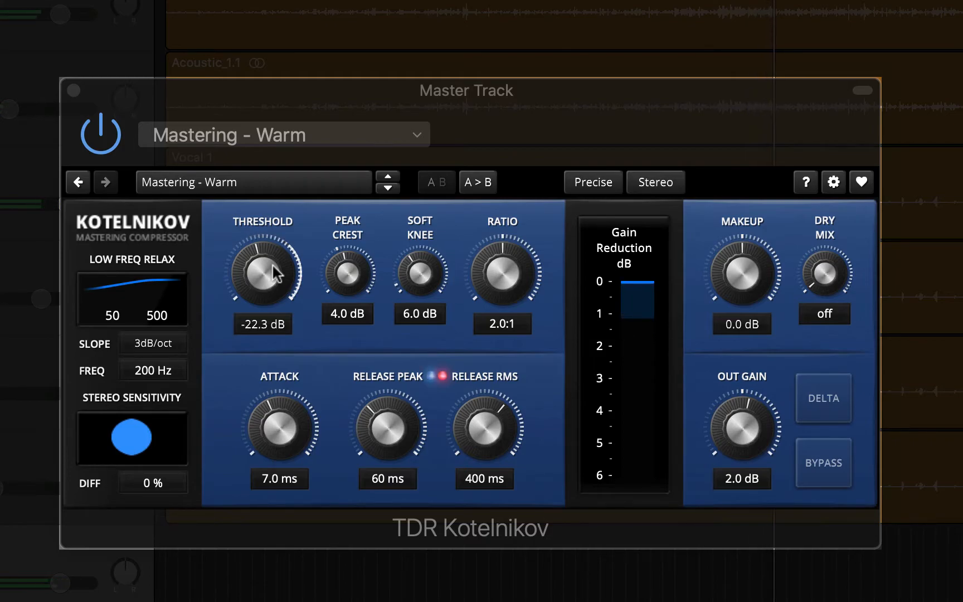
{"action": "key", "text": "space"}
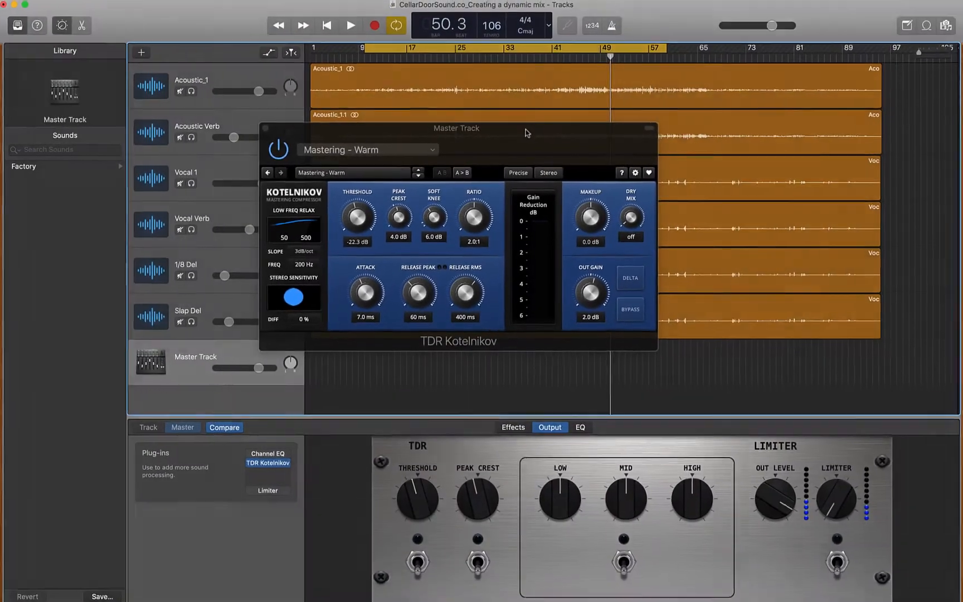
Shorten the cycle region to start at about bar 38 and close the Master Track's Kotelnikov window
{"action": "left_click_drag", "start_coordinate": [527, 132], "coordinate": [523, 325]}
{"action": "left_click_drag", "start_coordinate": [365, 53], "coordinate": [534, 61]}
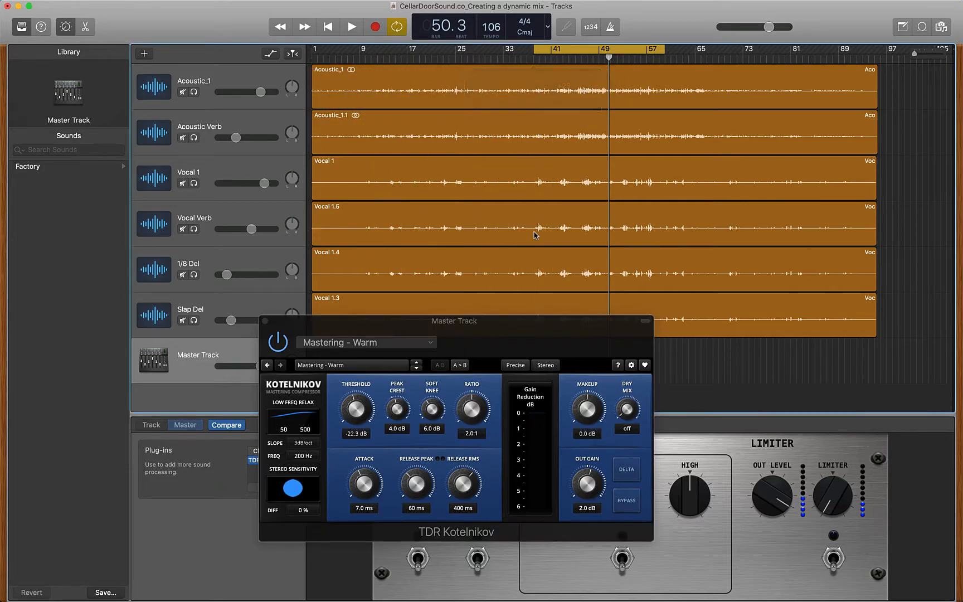
{"action": "left_click_drag", "start_coordinate": [488, 334], "coordinate": [501, 141]}
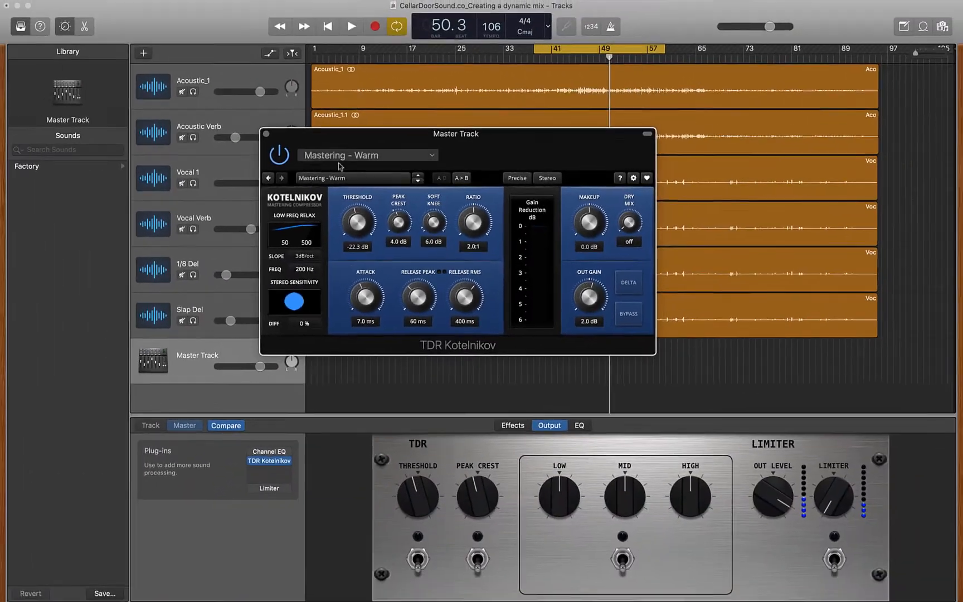
{"action": "left_click", "coordinate": [266, 134]}
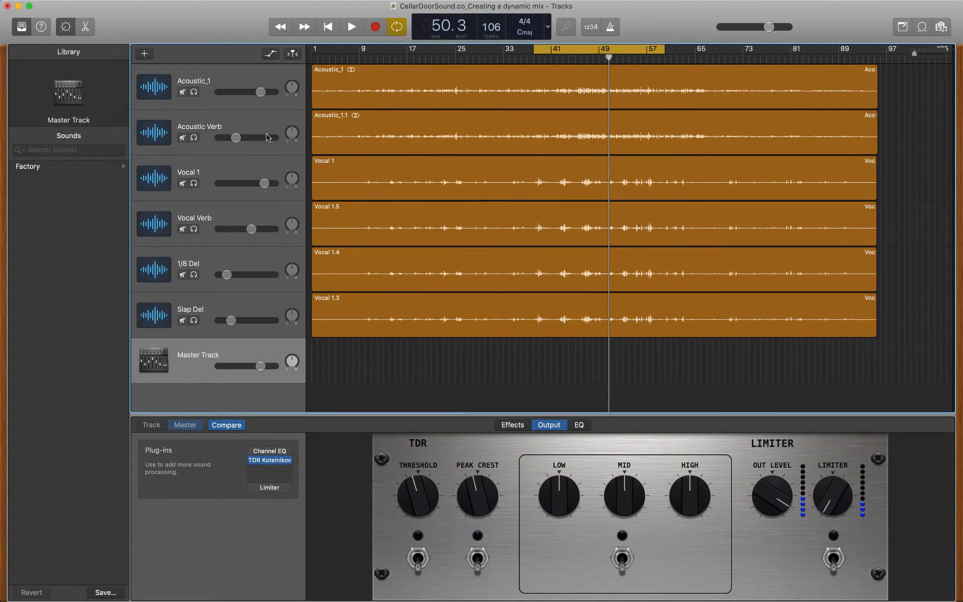
Insert the RS-W2395C plug-in from Fuse Audio Labs in the Master Track's empty slot below TDR Kotelnikov
{"action": "mouse_move", "coordinate": [288, 473]}
{"action": "left_click", "coordinate": [286, 470]}
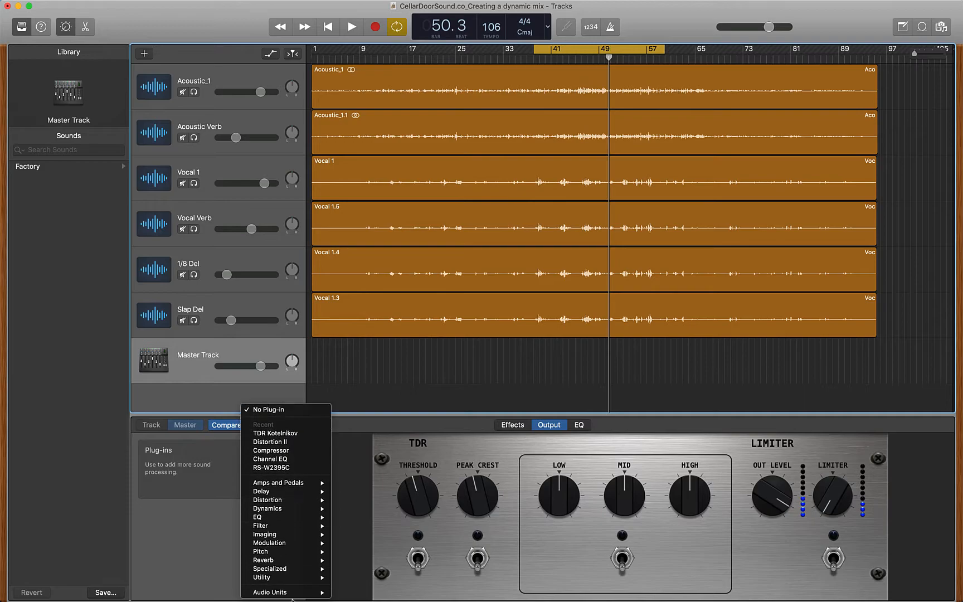
{"action": "mouse_move", "coordinate": [294, 597]}
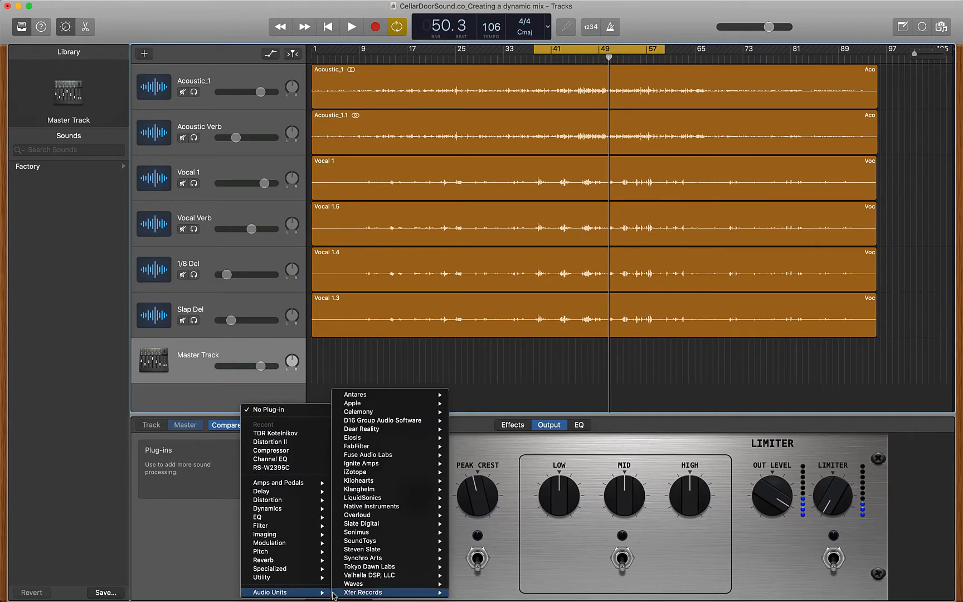
{"action": "mouse_move", "coordinate": [390, 459]}
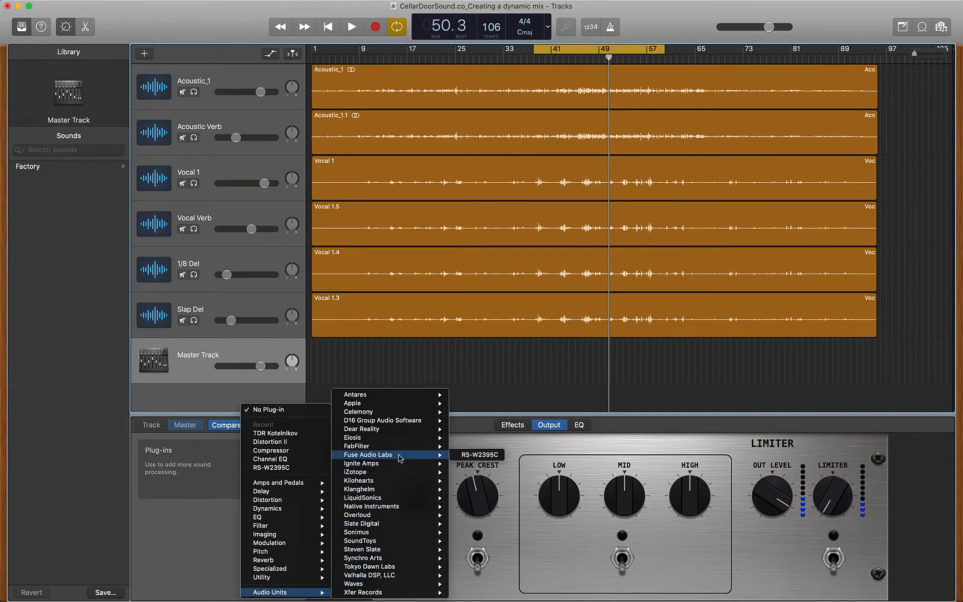
{"action": "left_click", "coordinate": [468, 454]}
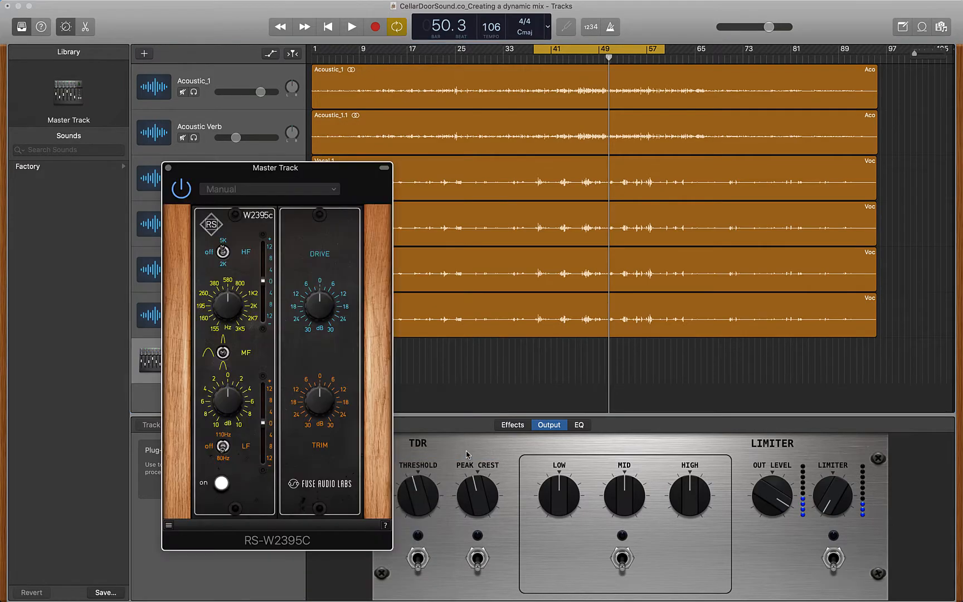
{"action": "left_click_drag", "start_coordinate": [306, 172], "coordinate": [430, 94]}
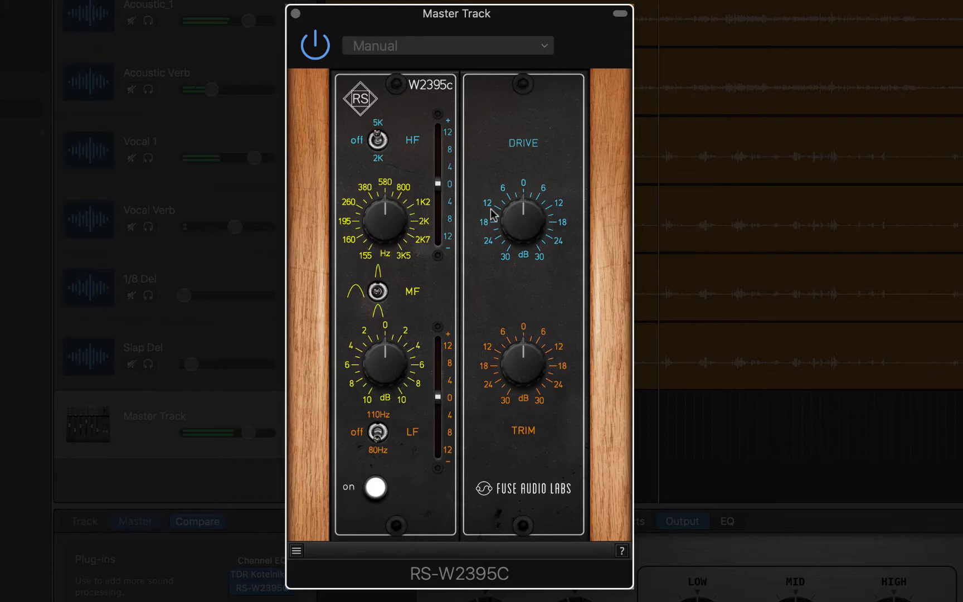
Turn up the drive of the Master Track's RS-W2395C to about 13 dB
{"action": "mouse_move", "coordinate": [517, 222]}
{"action": "left_click_drag", "start_coordinate": [514, 216], "coordinate": [507, 78]}
{"action": "mouse_move", "coordinate": [518, 213]}
{"action": "left_mouse_down"}
{"action": "mouse_move", "coordinate": [521, 253]}
{"action": "mouse_move", "coordinate": [521, 187]}
{"action": "mouse_move", "coordinate": [521, 254]}
{"action": "mouse_move", "coordinate": [519, 228]}
{"action": "left_mouse_up"}
Boost the RS-W2395C's HF band by about 2 dB, toggle the HF switch to compare, and close the plug-in
{"action": "mouse_move", "coordinate": [437, 184]}
{"action": "left_mouse_down"}
{"action": "mouse_move", "coordinate": [438, 138]}
{"action": "mouse_move", "coordinate": [439, 177]}
{"action": "left_mouse_up"}
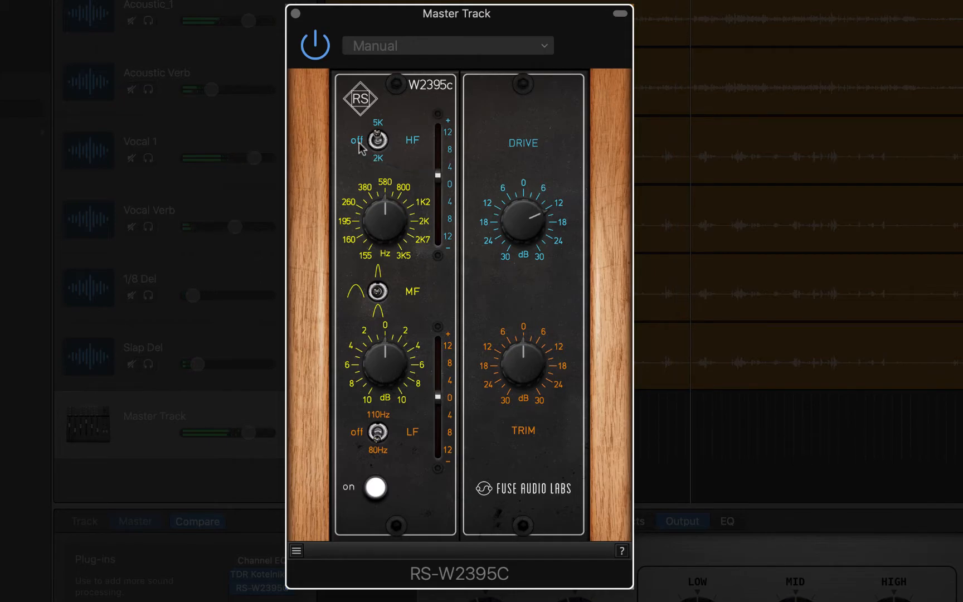
{"action": "left_click", "coordinate": [376, 130]}
{"action": "left_click", "coordinate": [377, 125]}
{"action": "mouse_move", "coordinate": [438, 175]}
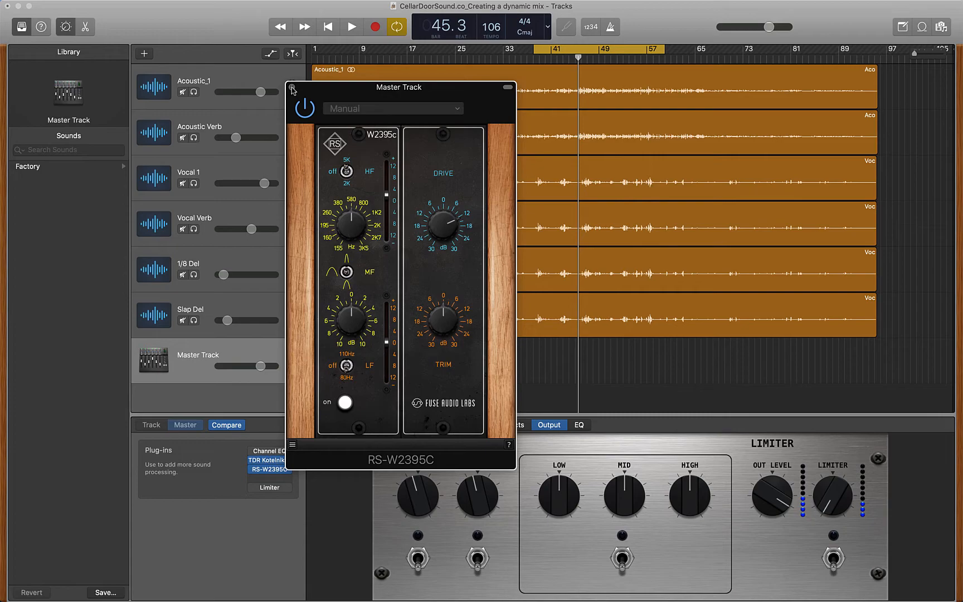
{"action": "left_click", "coordinate": [291, 87]}
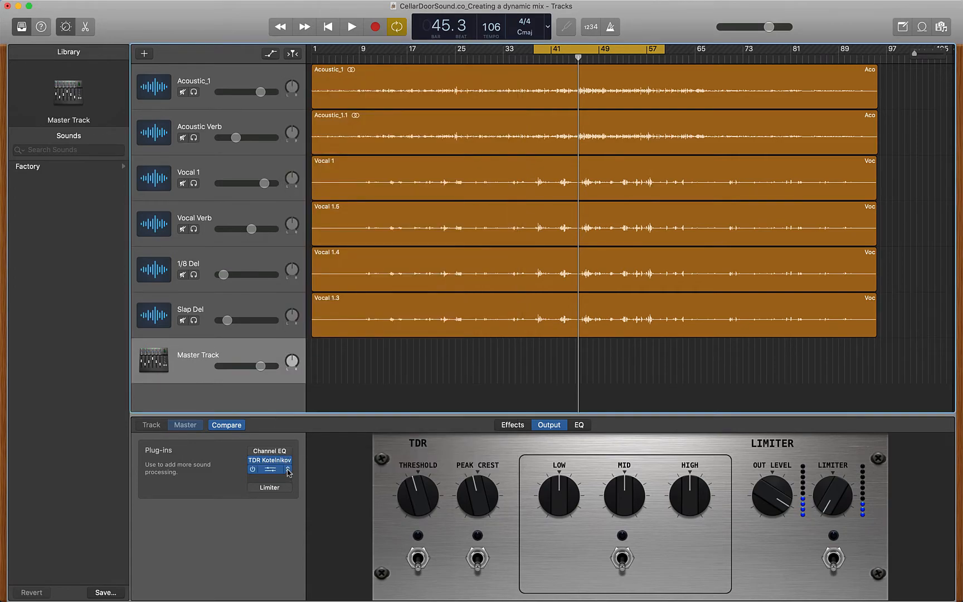
Enable the Limiter on the Master Track and set its output level to -0.3 dB
{"action": "mouse_move", "coordinate": [270, 488]}
{"action": "left_click", "coordinate": [271, 488]}
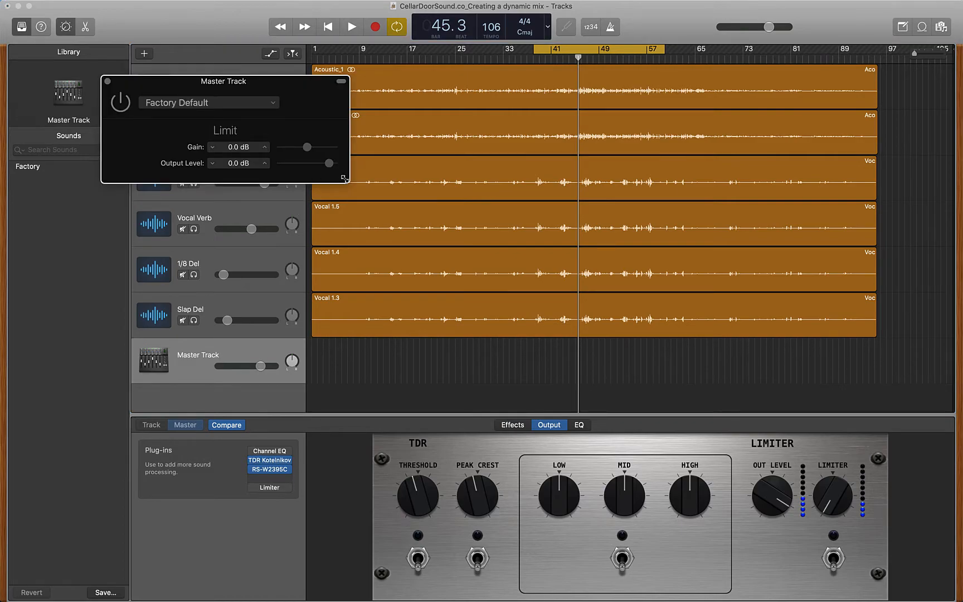
{"action": "left_click_drag", "start_coordinate": [345, 179], "coordinate": [349, 180]}
{"action": "left_click_drag", "start_coordinate": [287, 88], "coordinate": [457, 234]}
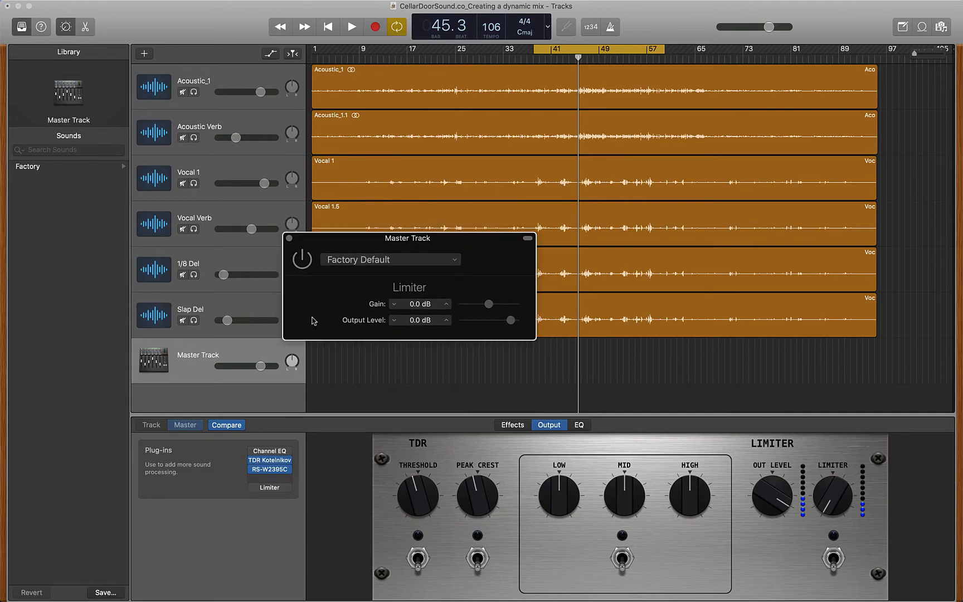
{"action": "left_click", "coordinate": [302, 259]}
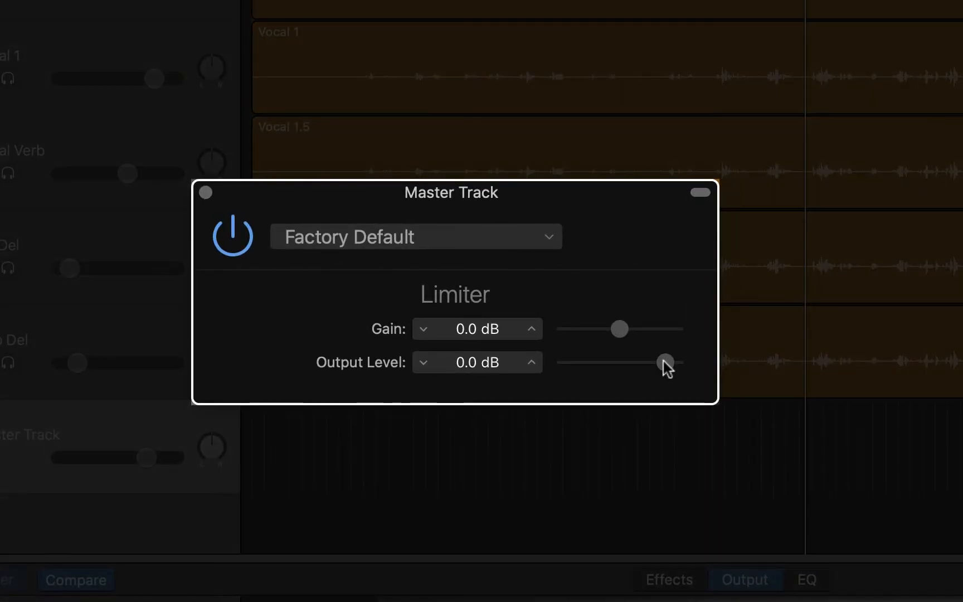
{"action": "left_click_drag", "start_coordinate": [663, 361], "coordinate": [662, 361]}
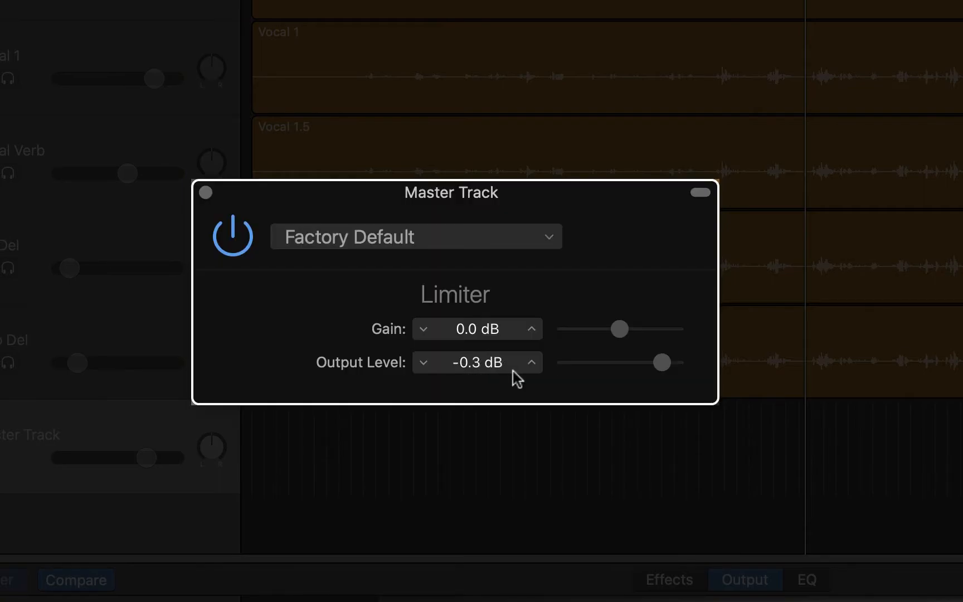
{"action": "left_click_drag", "start_coordinate": [657, 359], "coordinate": [657, 361]}
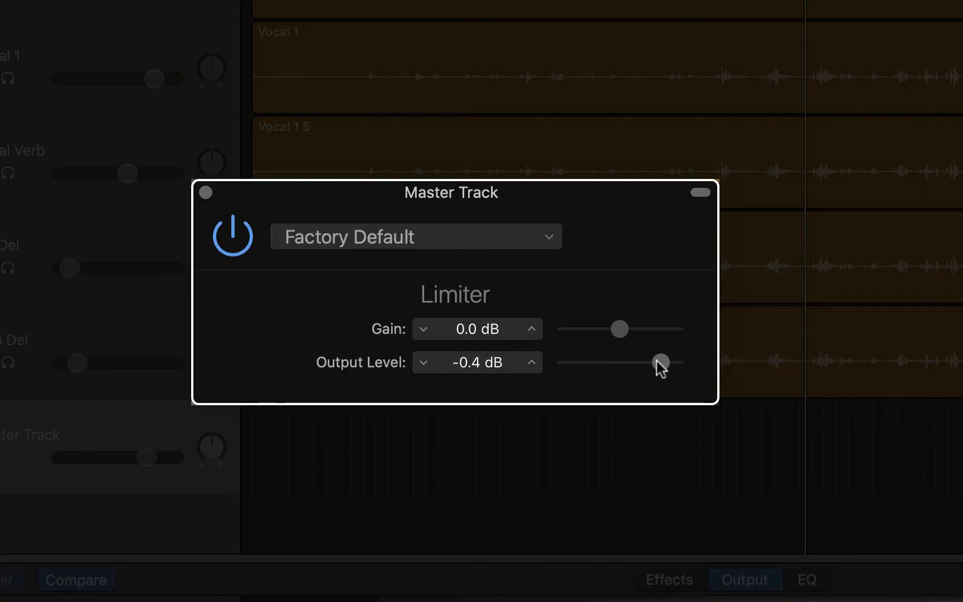
{"action": "left_click_drag", "start_coordinate": [656, 361], "coordinate": [657, 361]}
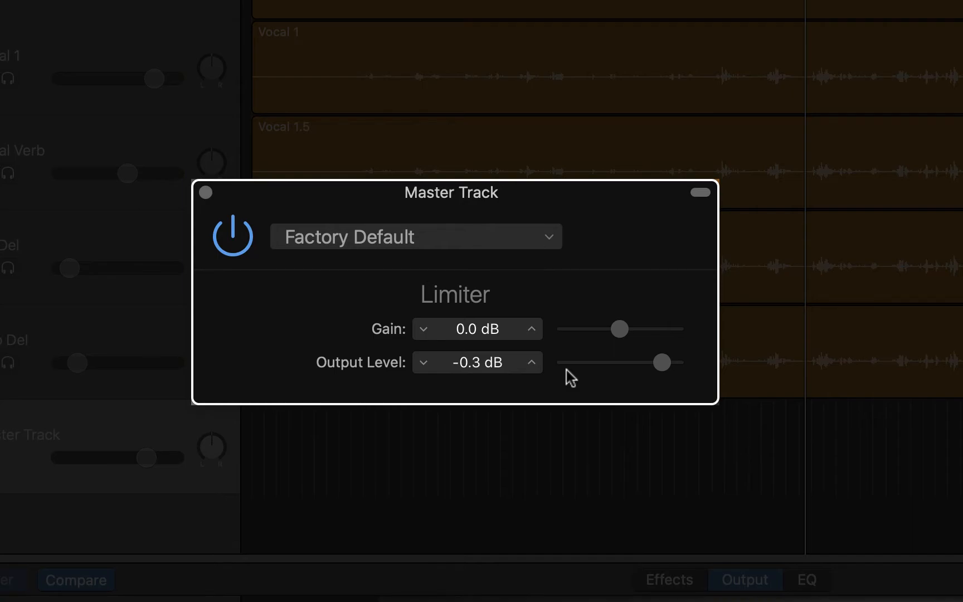
Raise the Limiter's gain to +10.0 dB during playback and close the Limiter
{"action": "key", "text": "space"}
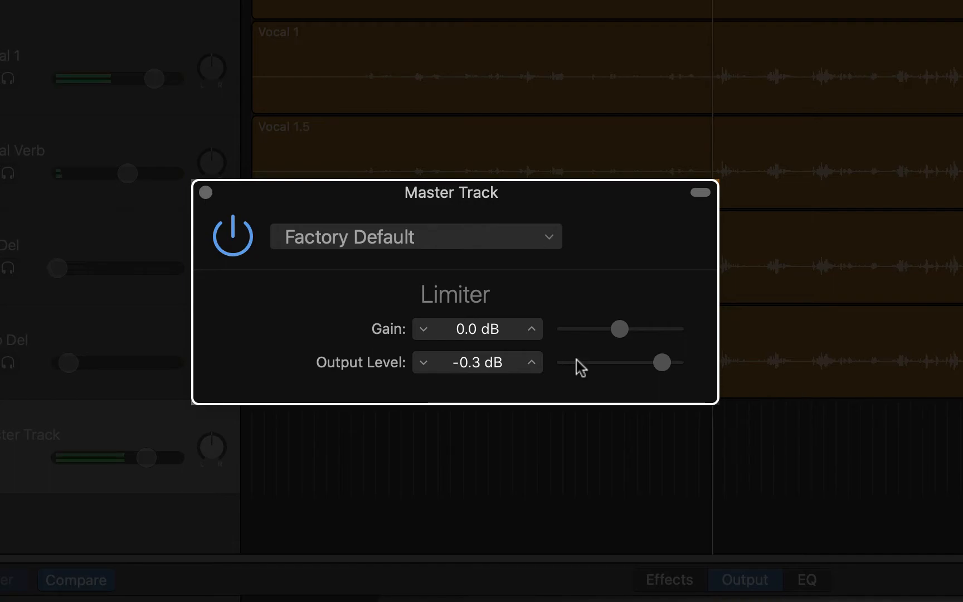
{"action": "left_click_drag", "start_coordinate": [616, 329], "coordinate": [646, 331]}
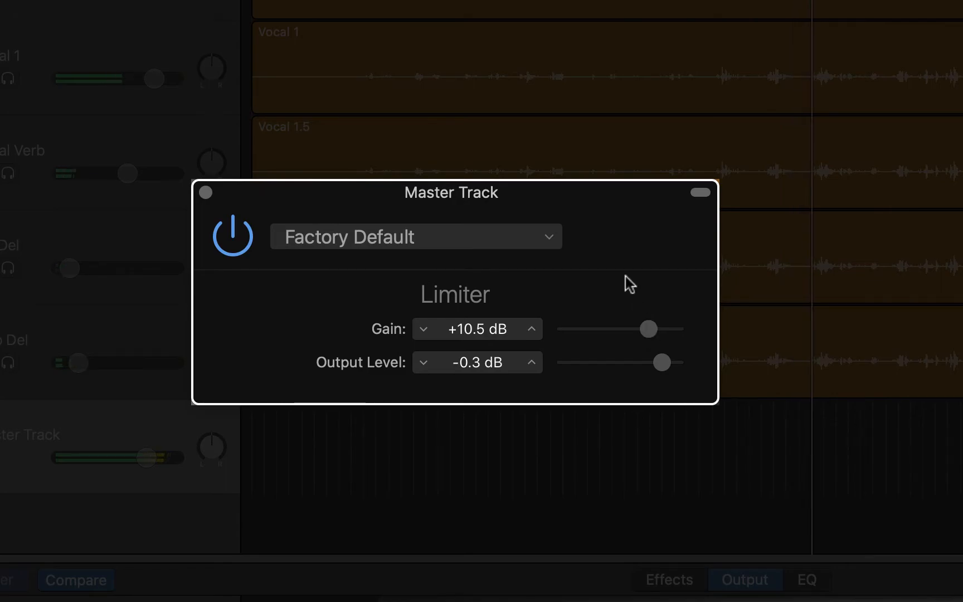
{"action": "left_click_drag", "start_coordinate": [651, 328], "coordinate": [650, 329]}
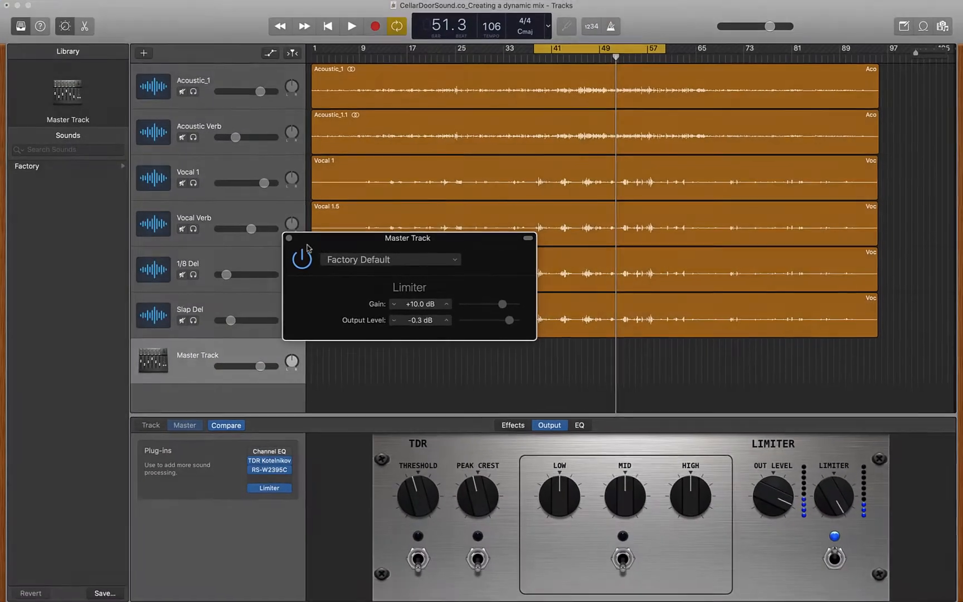
{"action": "left_click", "coordinate": [288, 238]}
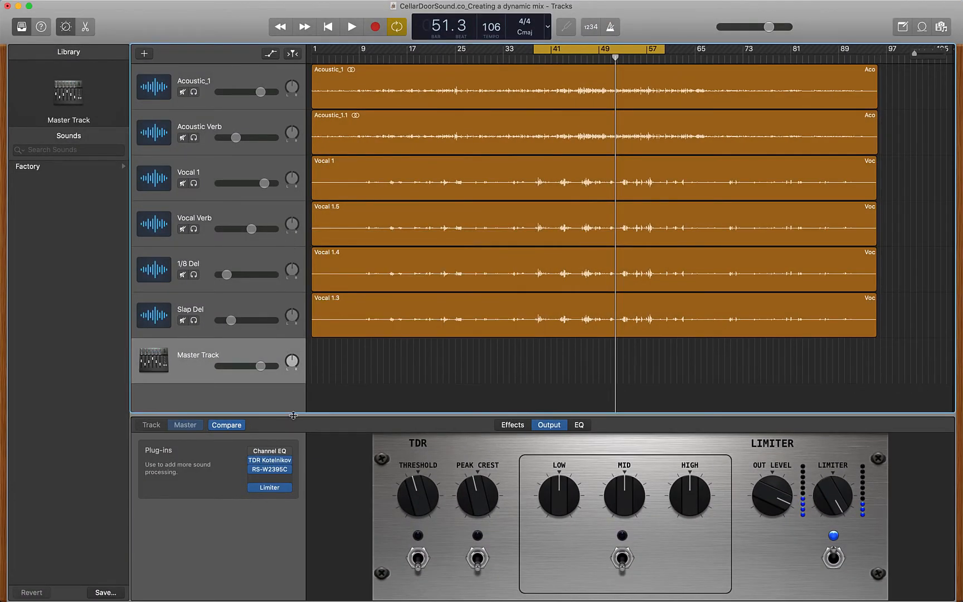
Enable the Master Track's Channel EQ and cut its mid band by 1.5 dB at 2150 Hz
{"action": "mouse_move", "coordinate": [272, 451]}
{"action": "left_click", "coordinate": [254, 450]}
{"action": "left_click", "coordinate": [269, 452]}
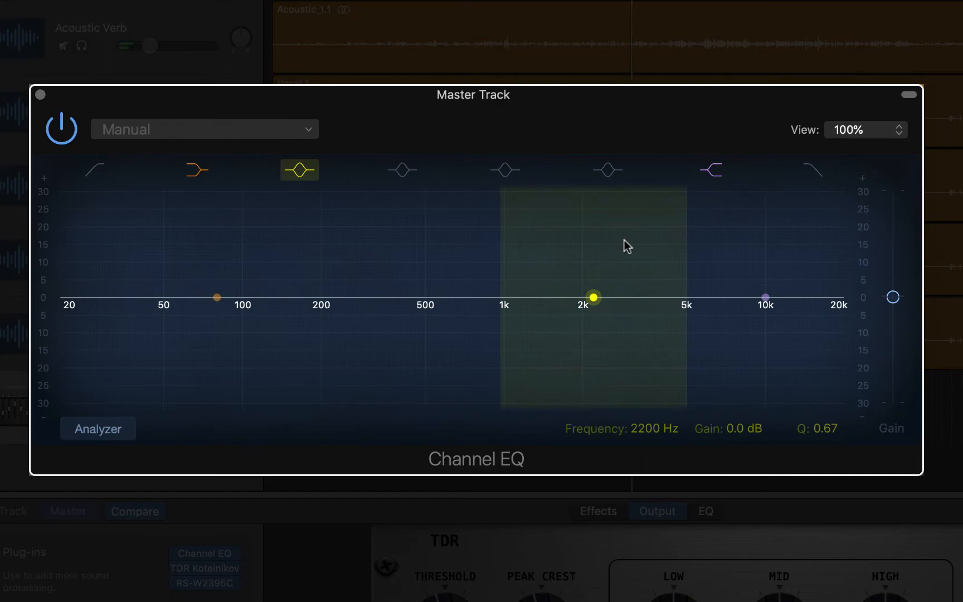
{"action": "mouse_move", "coordinate": [594, 297]}
{"action": "left_mouse_down"}
{"action": "mouse_move", "coordinate": [611, 294]}
{"action": "mouse_move", "coordinate": [631, 233]}
{"action": "mouse_move", "coordinate": [590, 220]}
{"action": "mouse_move", "coordinate": [591, 304]}
{"action": "left_mouse_up"}
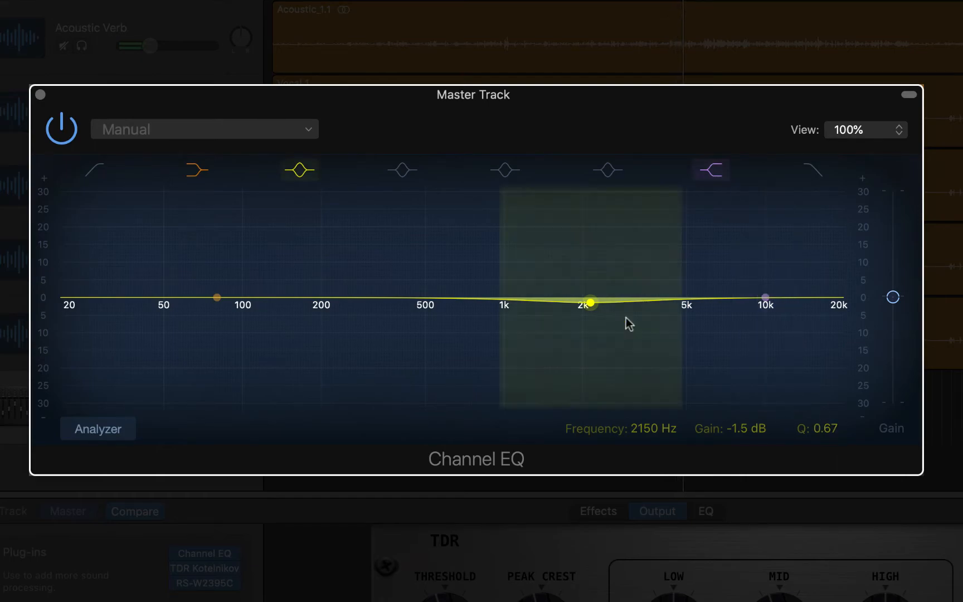
Compare the mix with the Channel EQ's 2150 Hz cut switched off and on, and close the EQ
{"action": "left_click", "coordinate": [301, 173]}
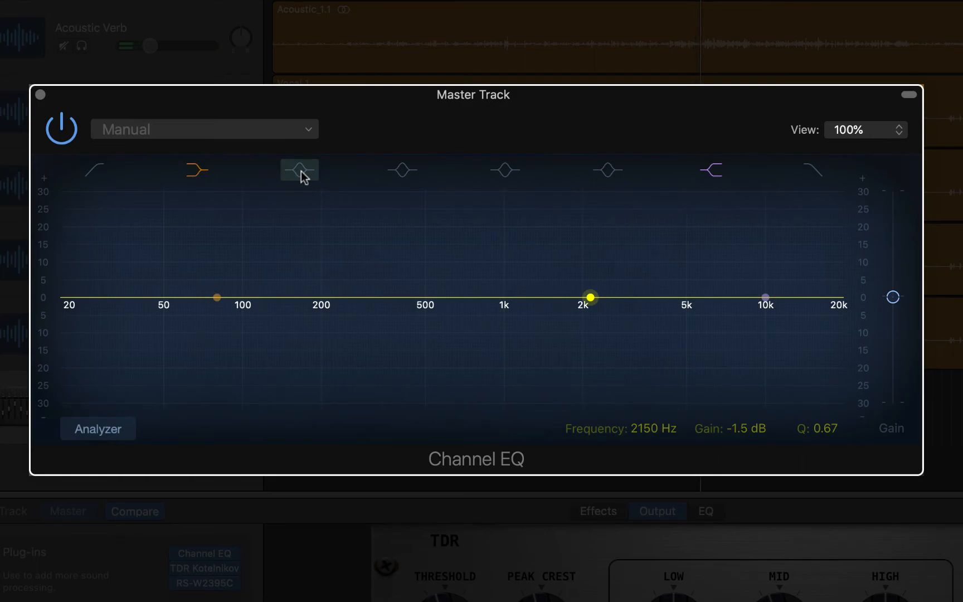
{"action": "left_click", "coordinate": [301, 174]}
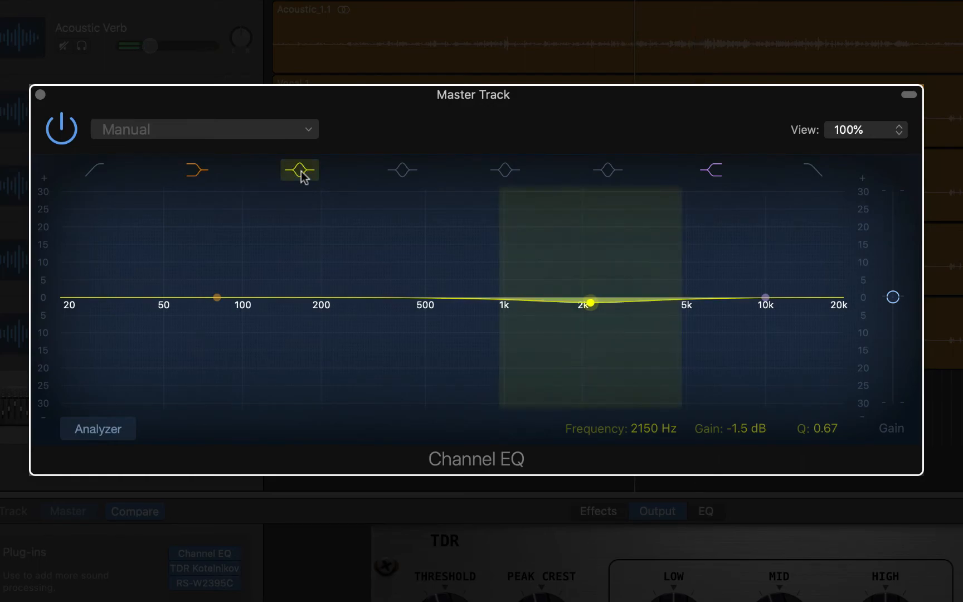
{"action": "left_click", "coordinate": [301, 172]}
{"action": "left_click", "coordinate": [300, 172]}
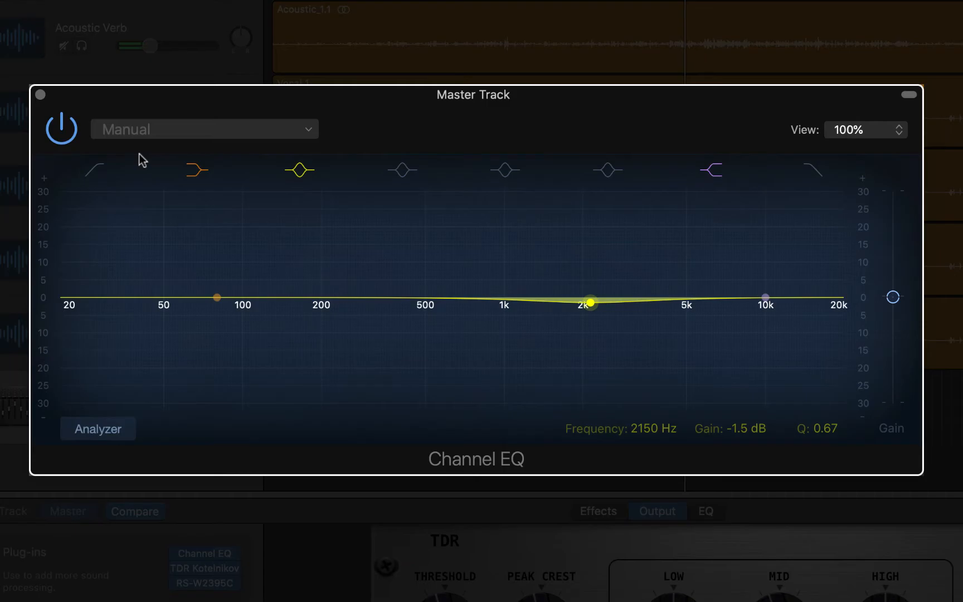
{"action": "left_click", "coordinate": [61, 128]}
{"action": "left_click", "coordinate": [40, 94]}
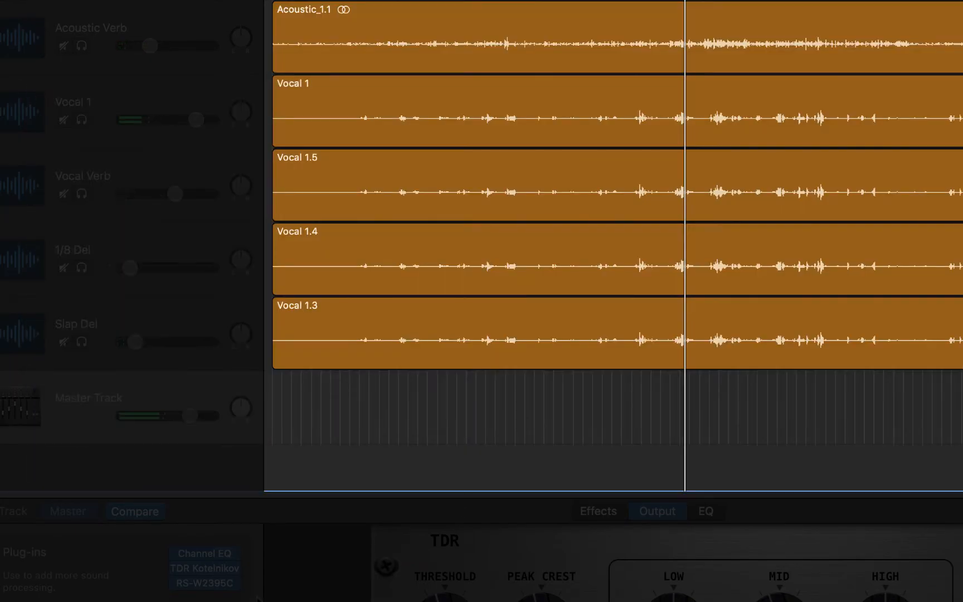
{"action": "left_click", "coordinate": [207, 554]}
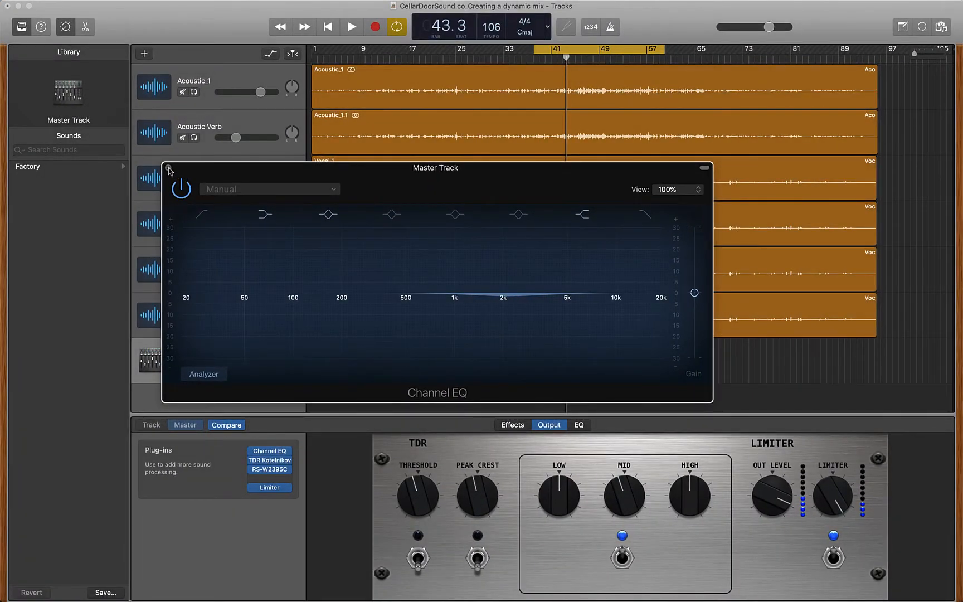
{"action": "left_click", "coordinate": [168, 168]}
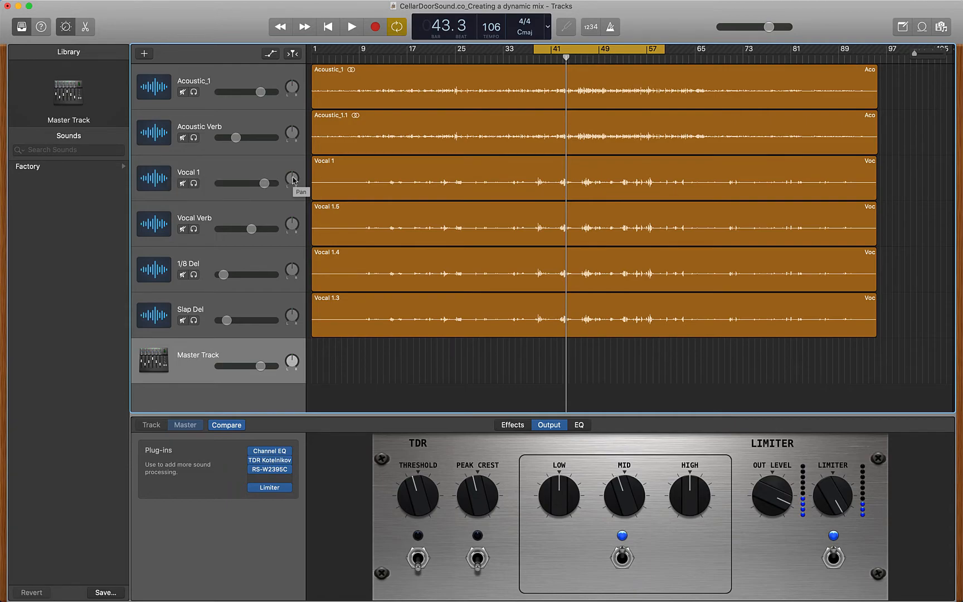
Add a Channel EQ plug-in to the Acoustic_1 track in the slot after RS-W2395C
{"action": "left_click", "coordinate": [237, 76]}
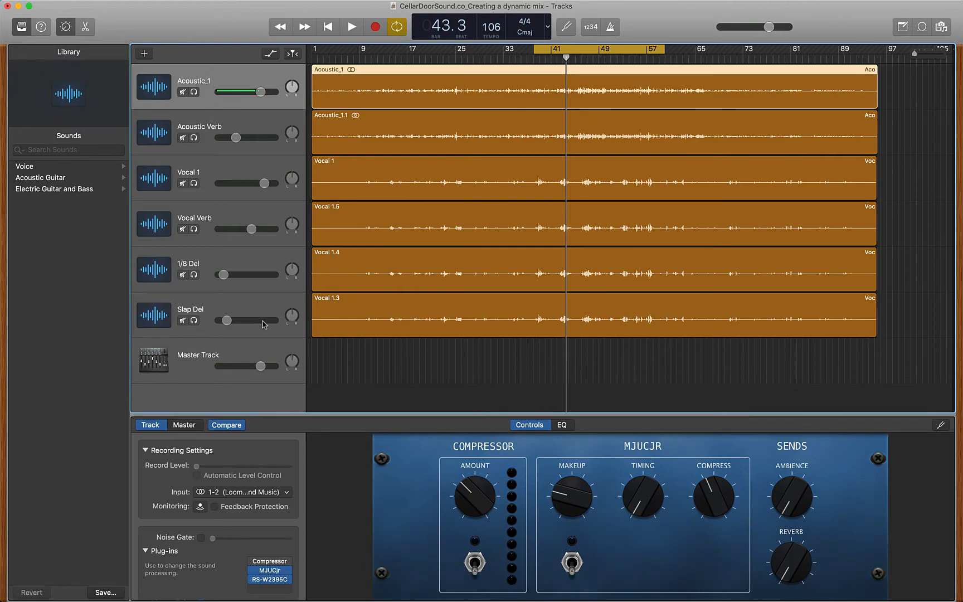
{"action": "left_click", "coordinate": [272, 581]}
{"action": "left_click", "coordinate": [270, 570]}
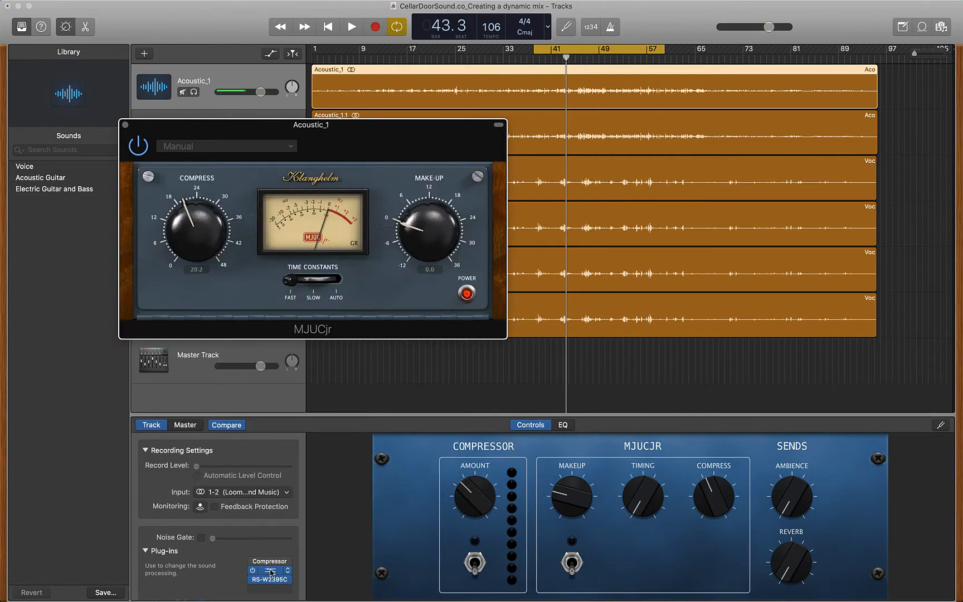
{"action": "left_click", "coordinate": [288, 589]}
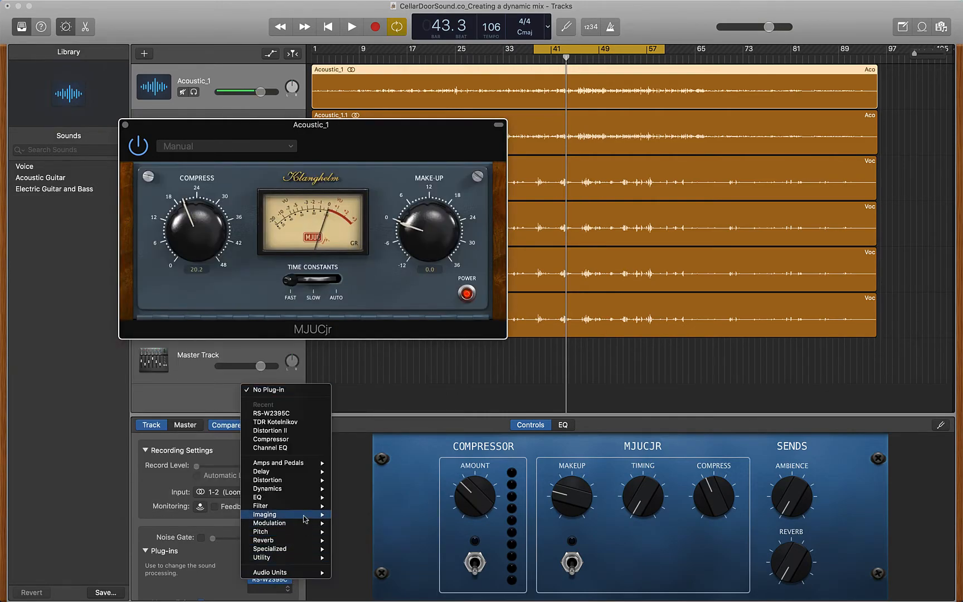
{"action": "mouse_move", "coordinate": [295, 491]}
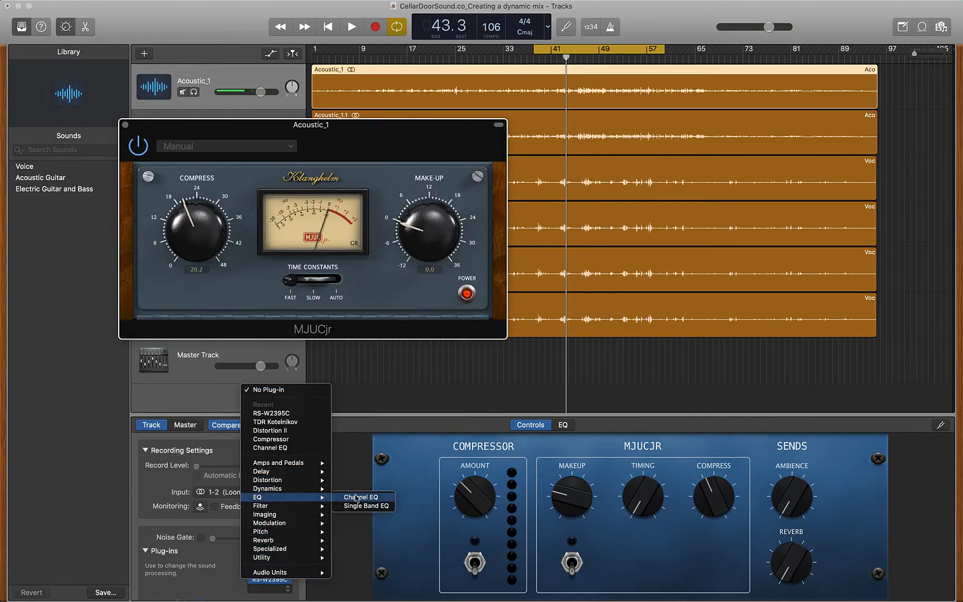
{"action": "left_click", "coordinate": [356, 497]}
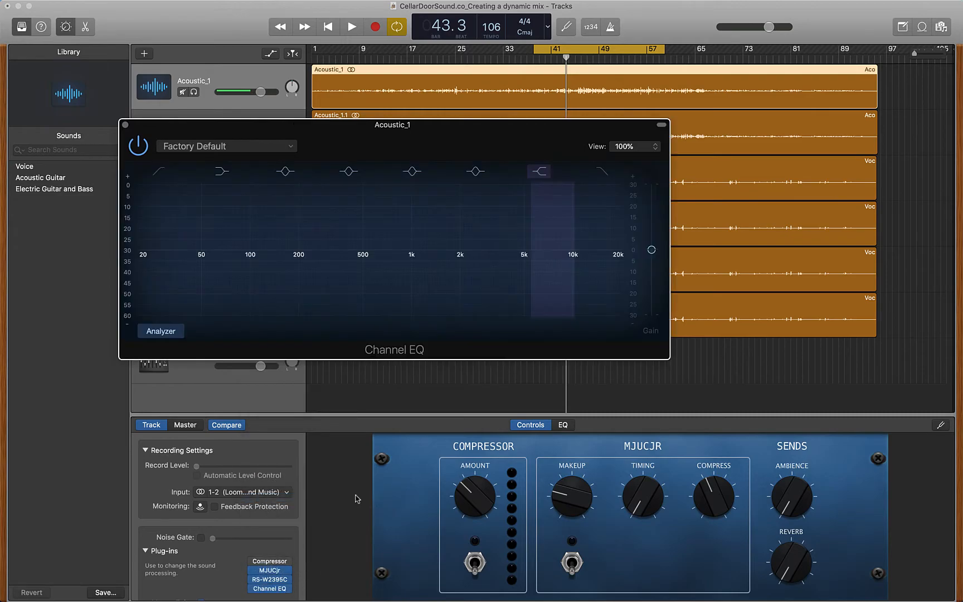
Enable the low-cut filter in Acoustic_1's Channel EQ, set it to about 47 Hz while soloing the track in playback, then close the EQ and unsolo
{"action": "left_click", "coordinate": [156, 171]}
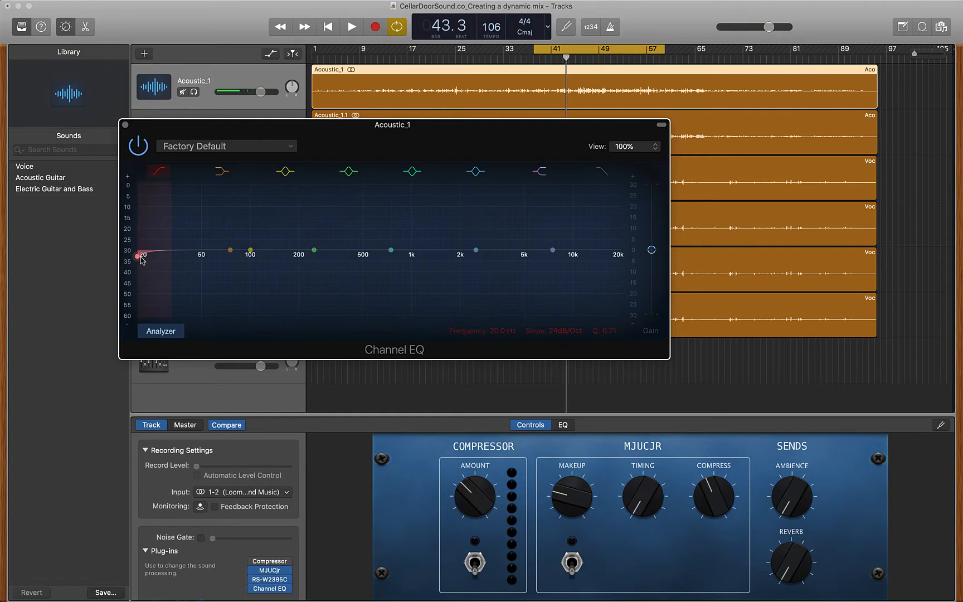
{"action": "left_click", "coordinate": [195, 90]}
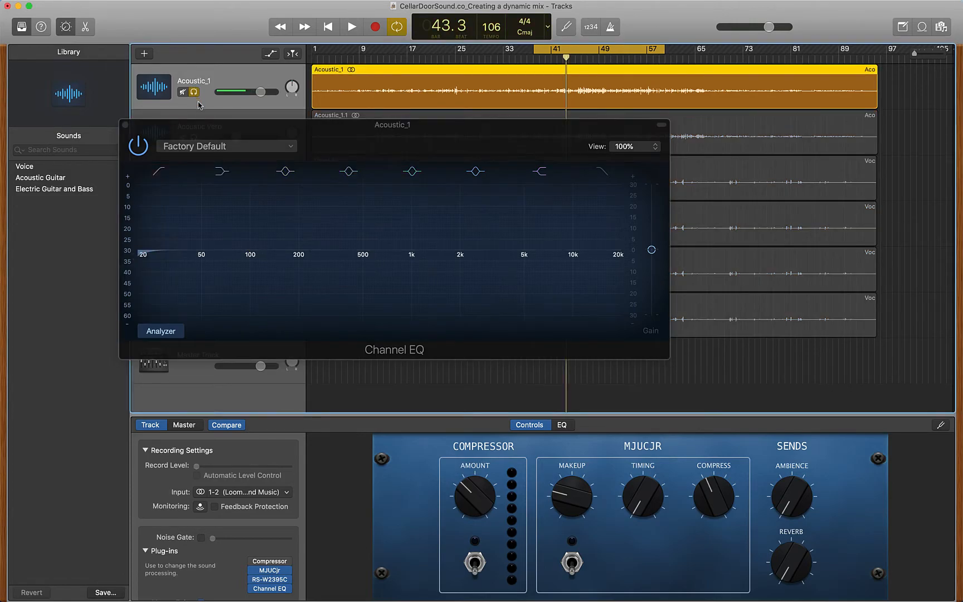
{"action": "key", "text": "space"}
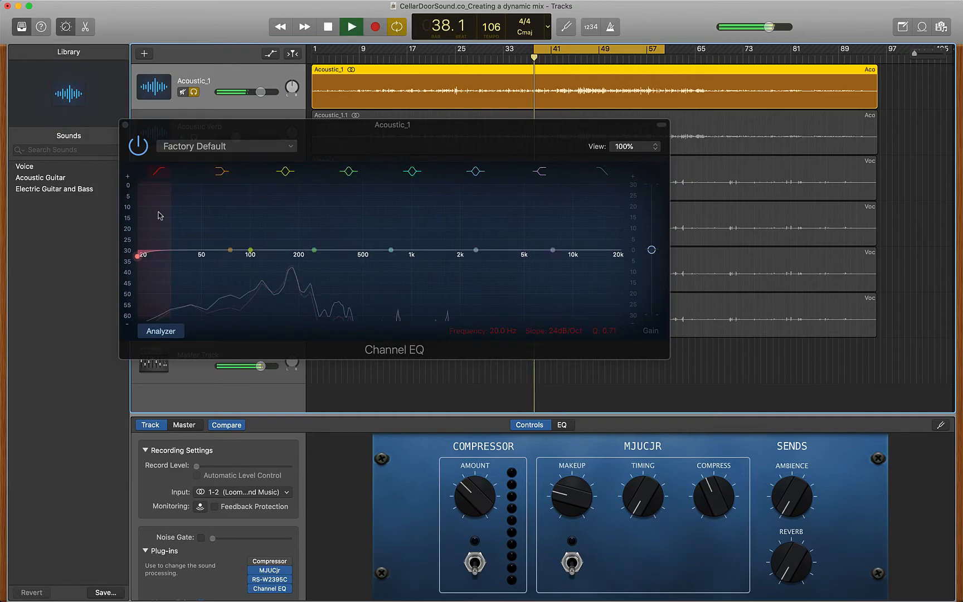
{"action": "left_click", "coordinate": [144, 258]}
{"action": "left_click_drag", "start_coordinate": [144, 257], "coordinate": [195, 258]}
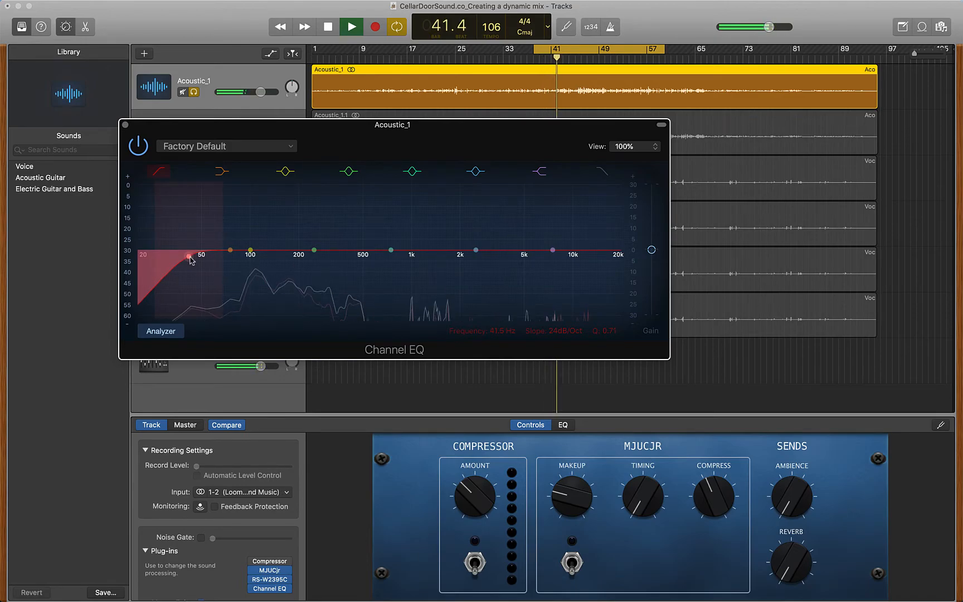
{"action": "left_click_drag", "start_coordinate": [188, 256], "coordinate": [199, 257]}
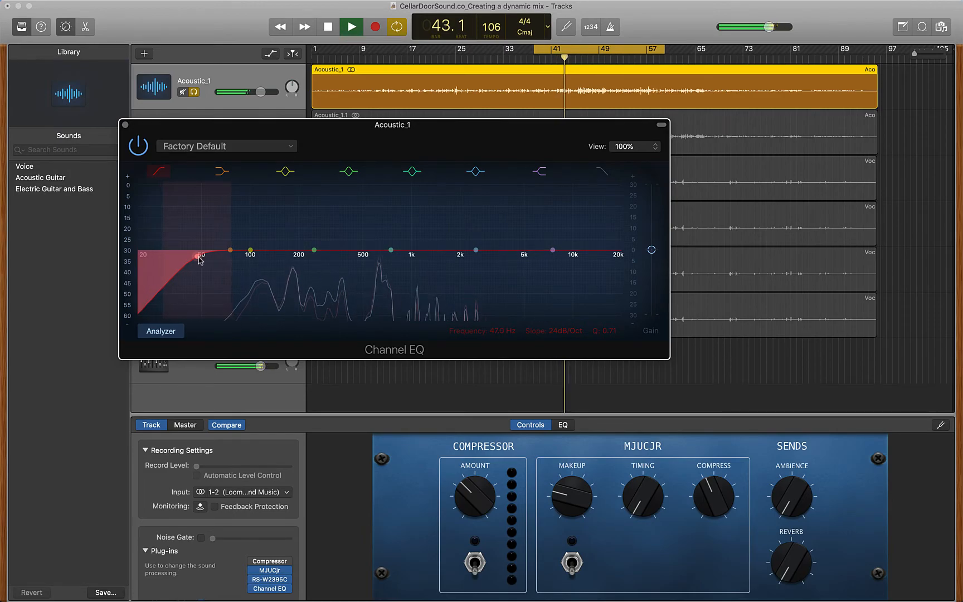
{"action": "left_click", "coordinate": [125, 125]}
{"action": "left_click", "coordinate": [193, 92]}
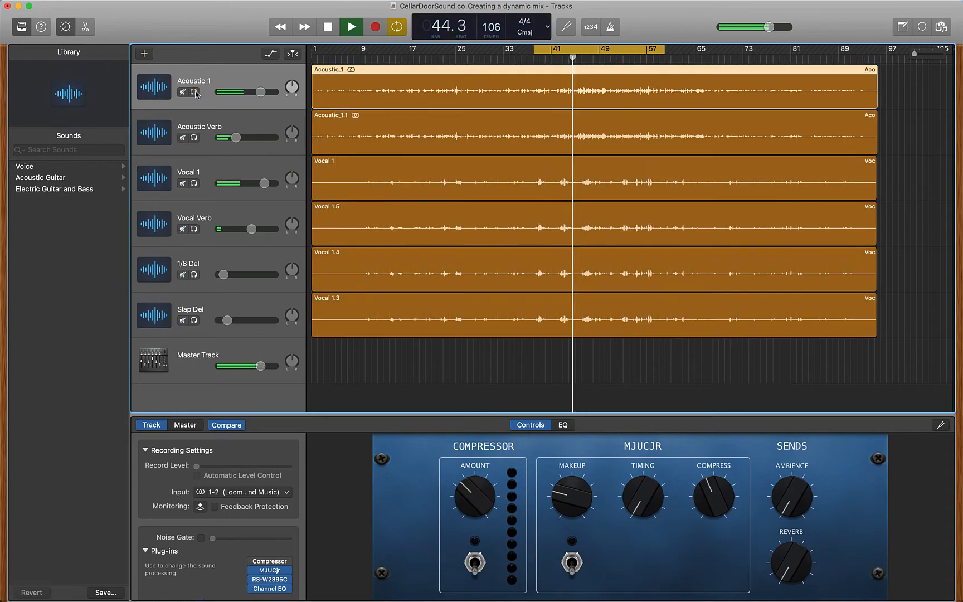
Bypass the Master Track's Channel EQ, TDR Kotelnikov and RS-W2395C, and play the mix without them
{"action": "left_click", "coordinate": [211, 122]}
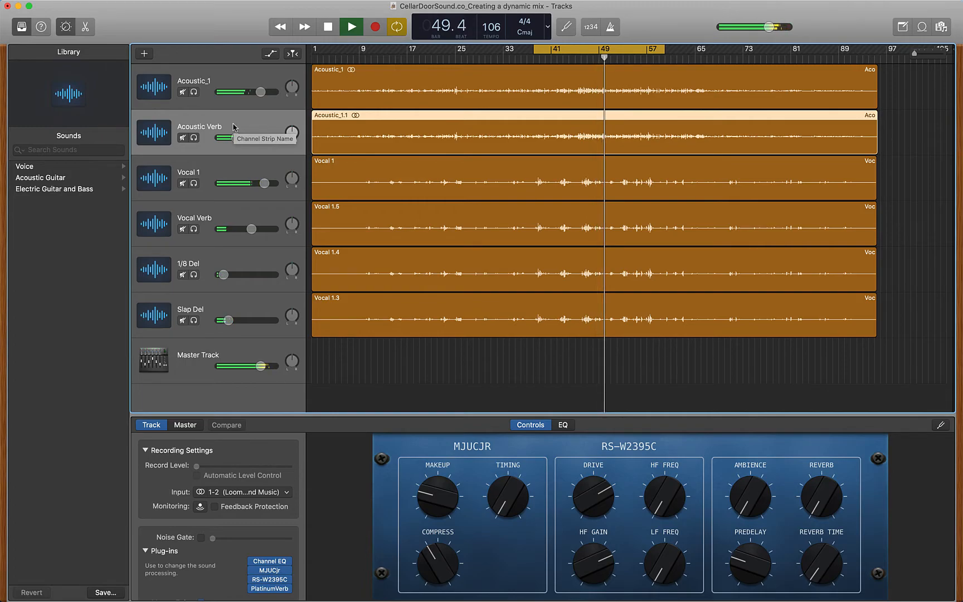
{"action": "key", "text": "space"}
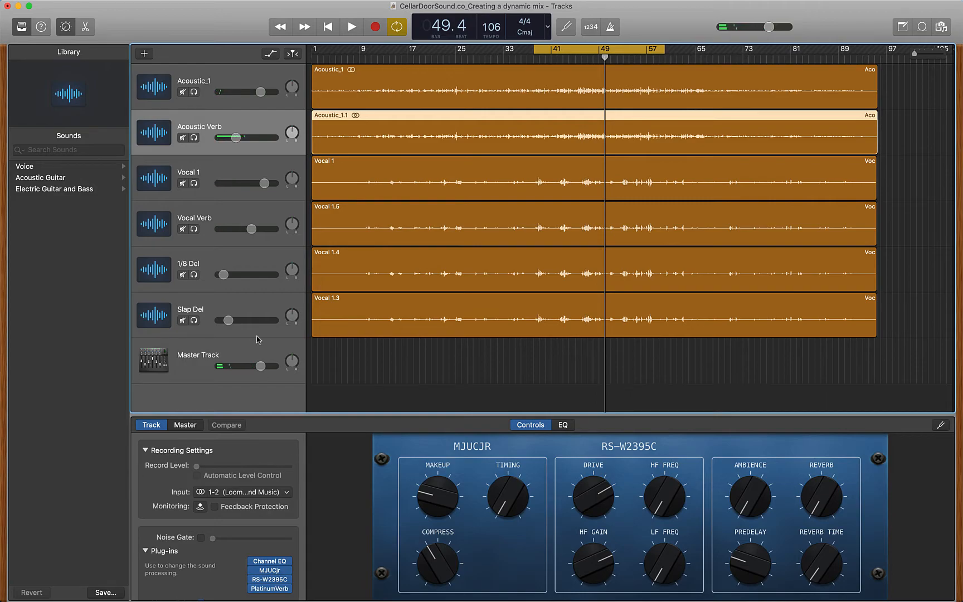
{"action": "left_click", "coordinate": [215, 348]}
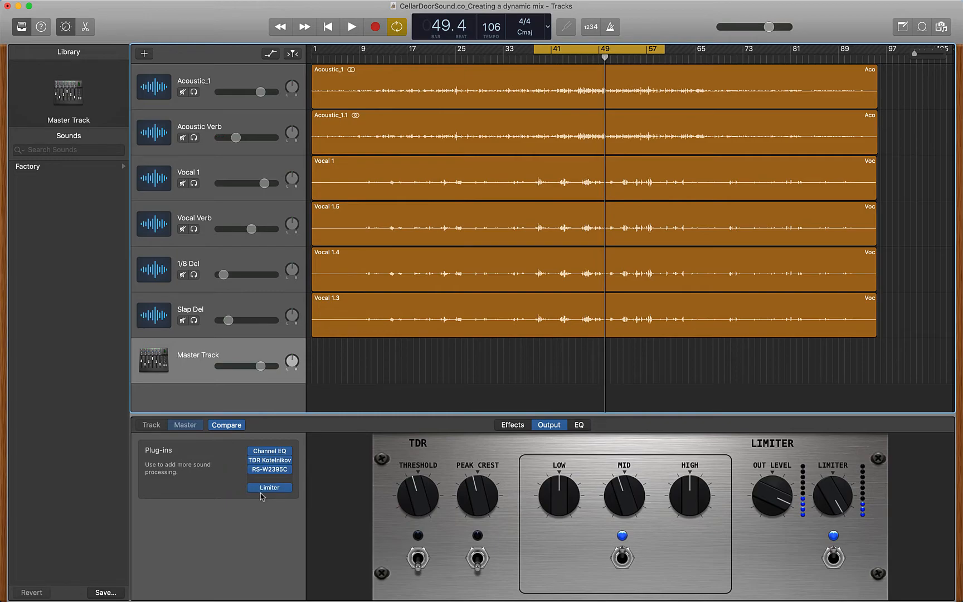
{"action": "left_click", "coordinate": [253, 451]}
{"action": "left_click", "coordinate": [254, 469]}
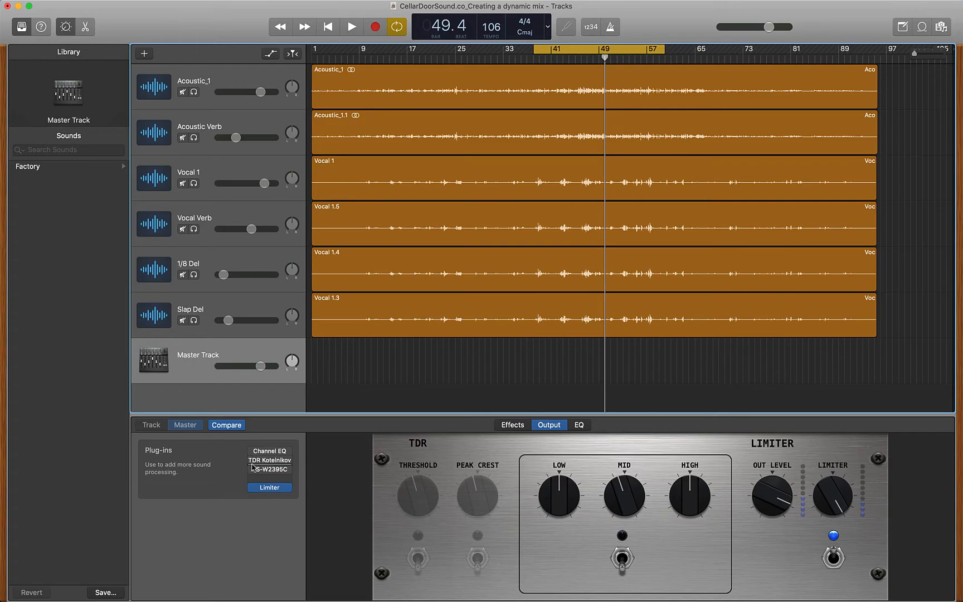
{"action": "key", "text": "space"}
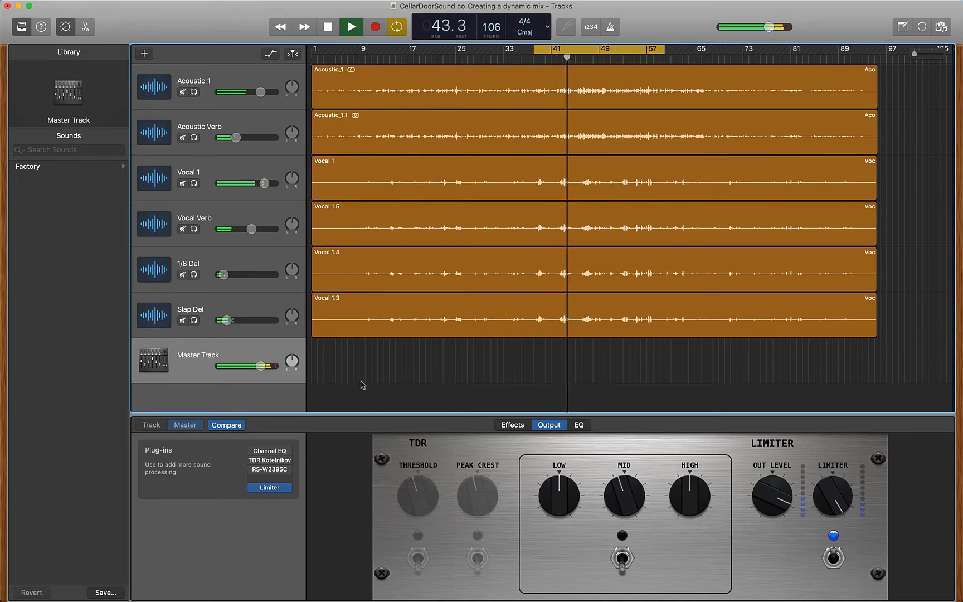
{"action": "key", "text": "space"}
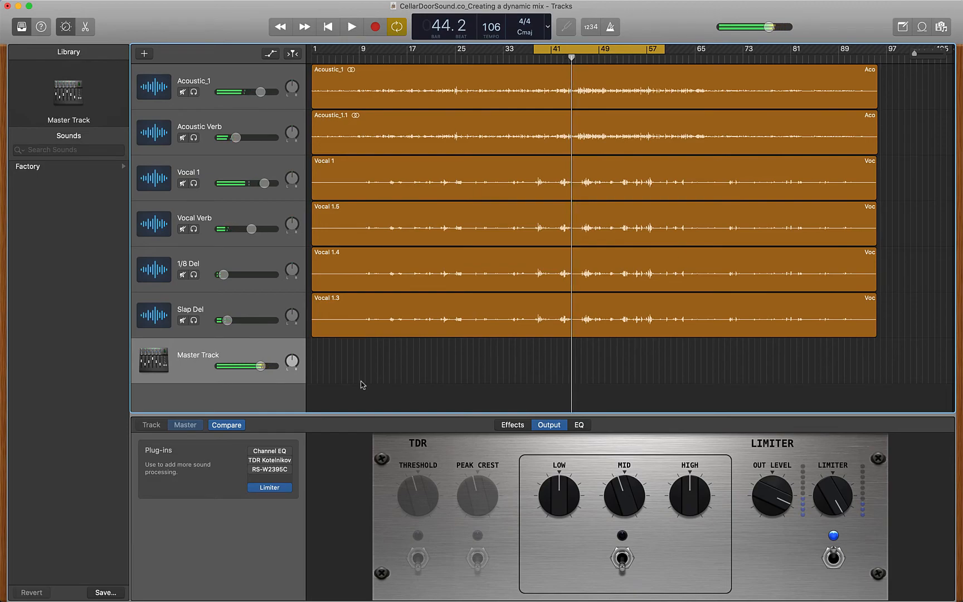
Switch the Master Track's Channel EQ, TDR Kotelnikov and RS-W2395C back on and play the mix for comparison
{"action": "mouse_move", "coordinate": [254, 452]}
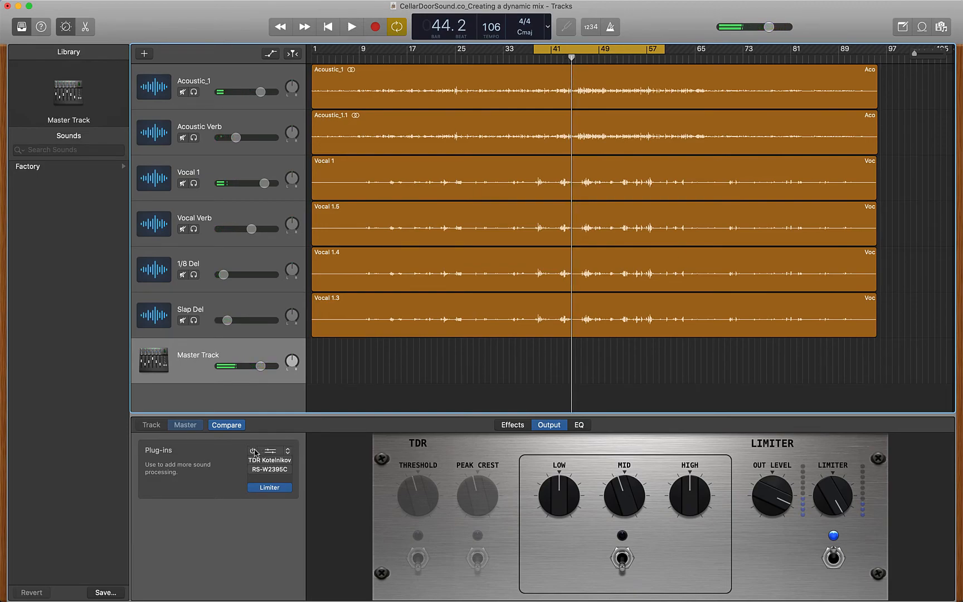
{"action": "left_click", "coordinate": [254, 451]}
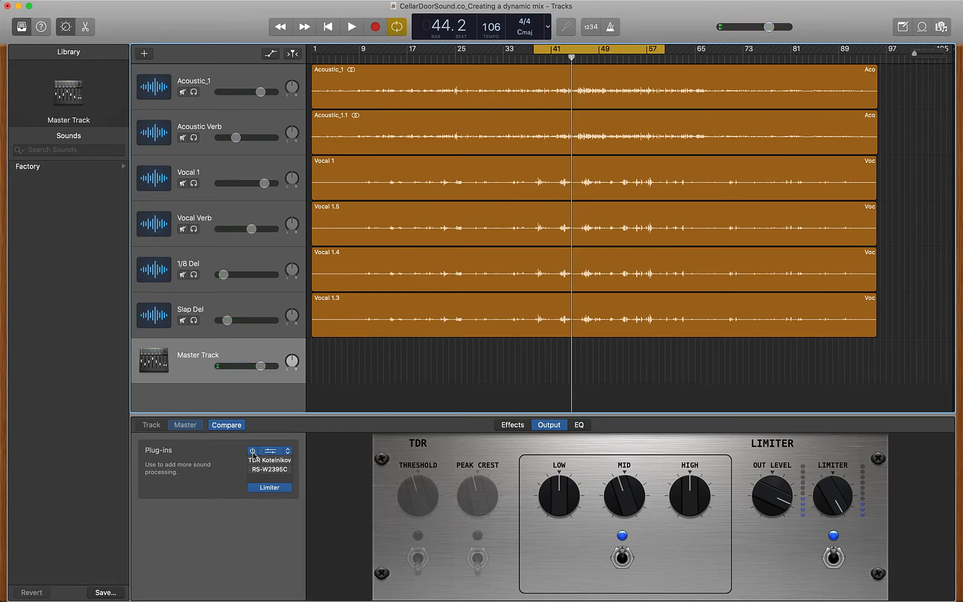
{"action": "left_click", "coordinate": [253, 460]}
{"action": "left_click", "coordinate": [253, 470]}
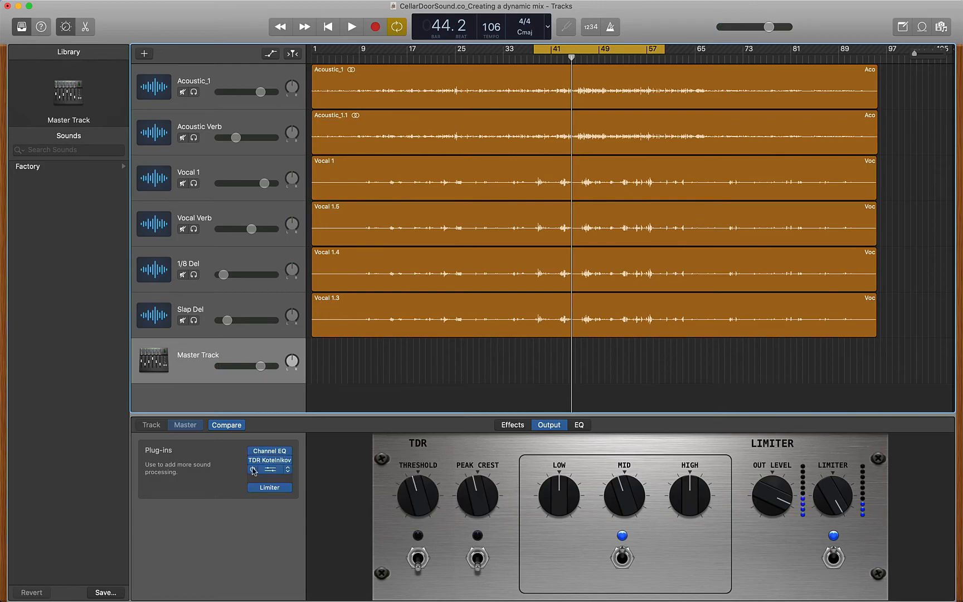
{"action": "key", "text": "space"}
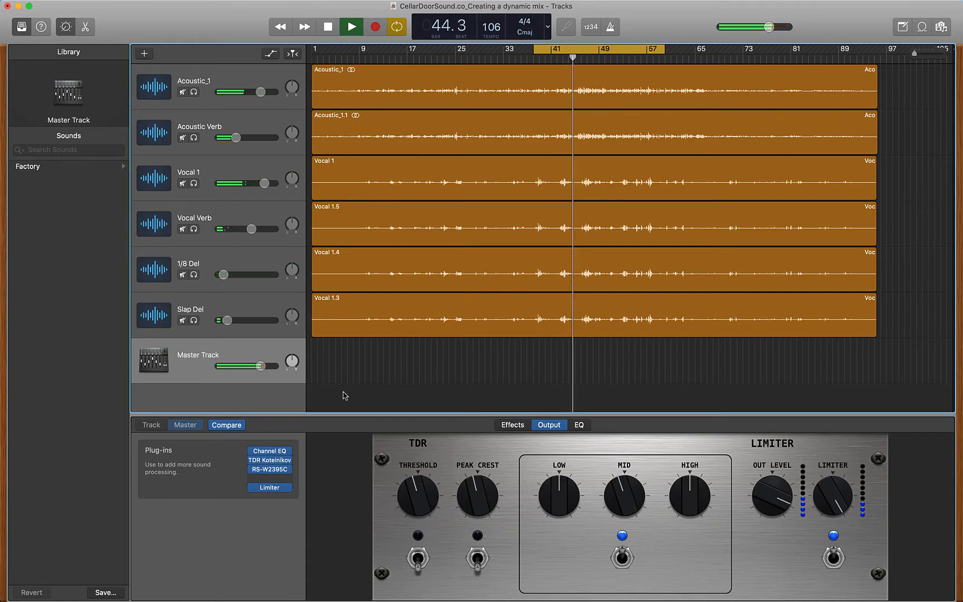
{"action": "key", "text": "space"}
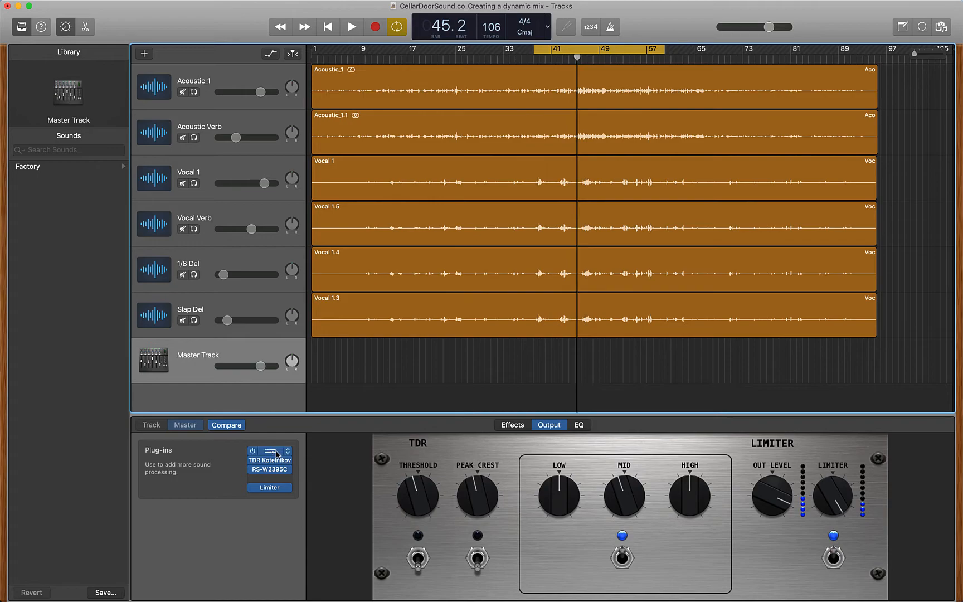
Review the settings of TDR Kotelnikov and RS-W2395C on the Master Track and close the plug-in window
{"action": "left_click", "coordinate": [271, 461]}
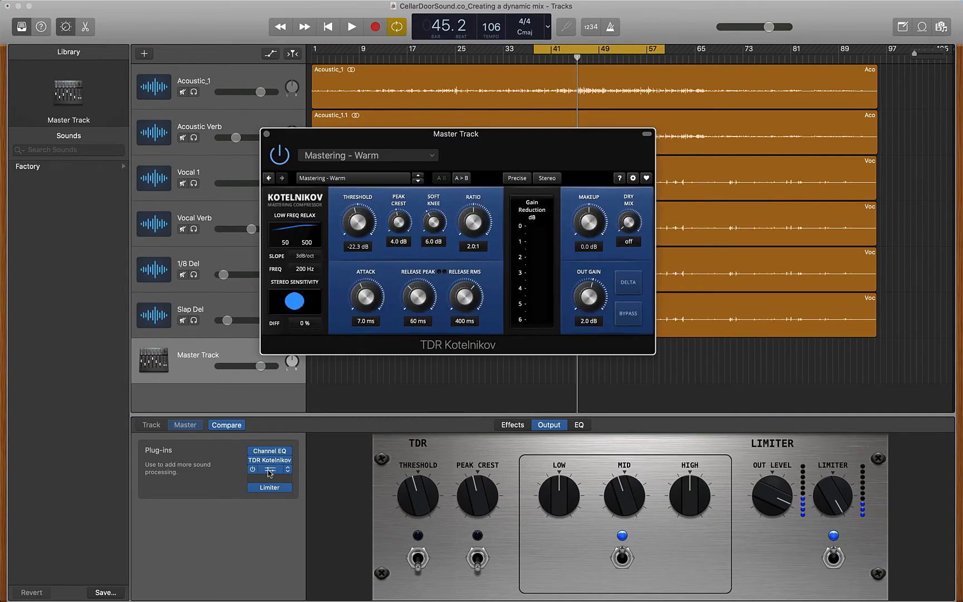
{"action": "left_click", "coordinate": [269, 470]}
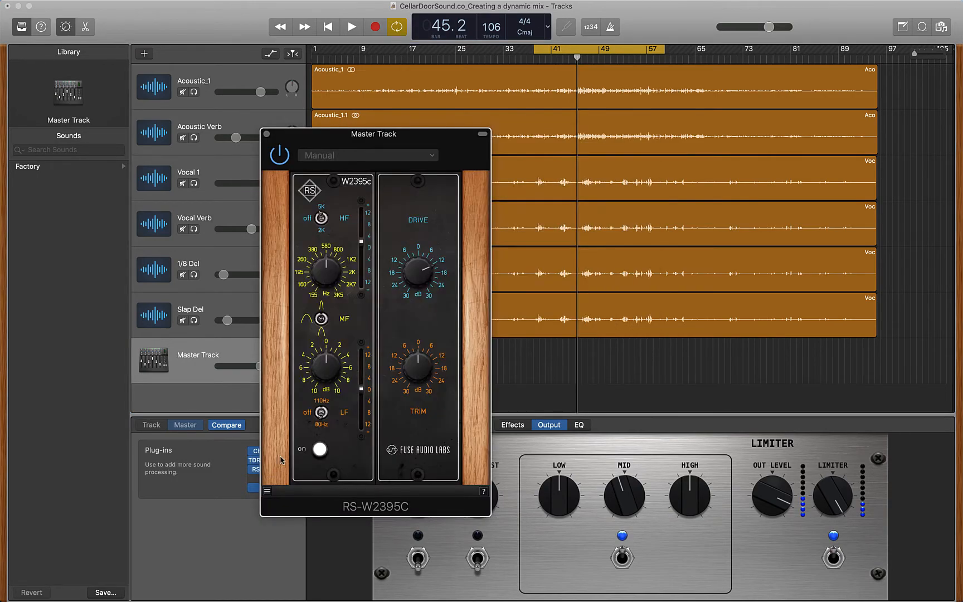
{"action": "left_click", "coordinate": [266, 135]}
{"action": "mouse_move", "coordinate": [271, 473]}
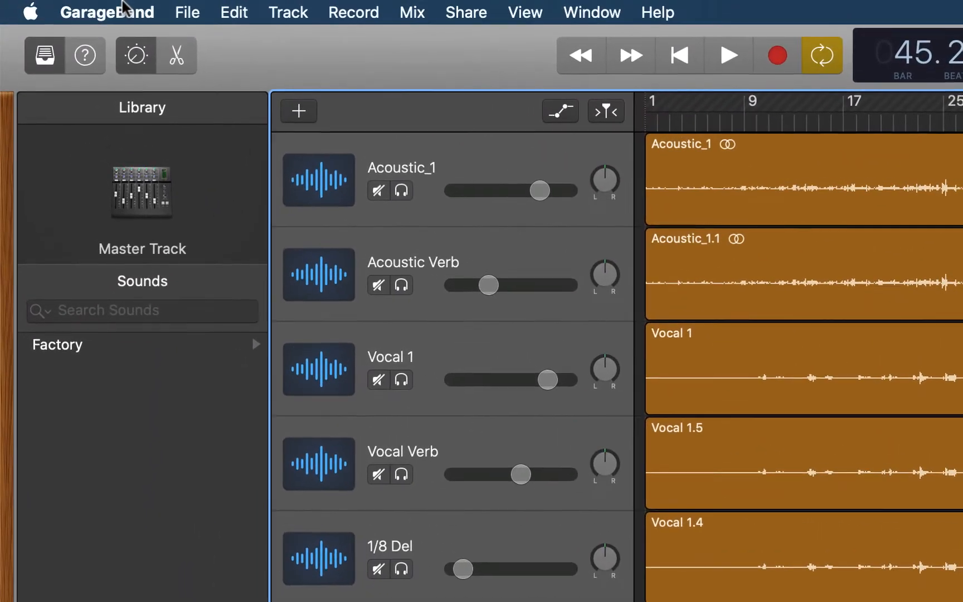
Check the Auto Normalize export option in the Advanced preferences and close the preferences
{"action": "left_click", "coordinate": [59, 4]}
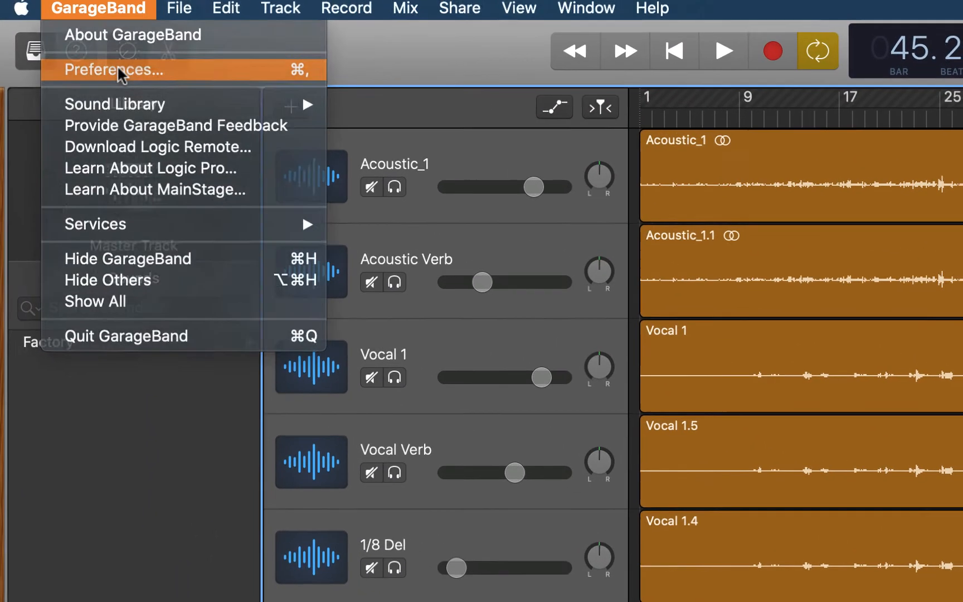
{"action": "left_click", "coordinate": [123, 74]}
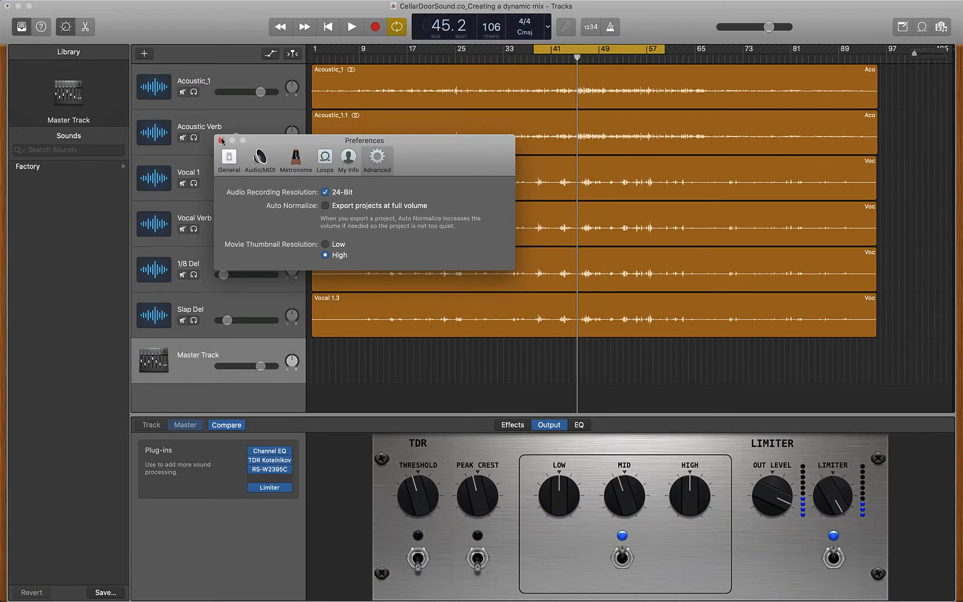
{"action": "left_click", "coordinate": [103, 128]}
Start exporting the song to disk on the Desktop as a WAVE file in Uncompressed 16-bit (CD Quality)
{"action": "mouse_move", "coordinate": [201, 4]}
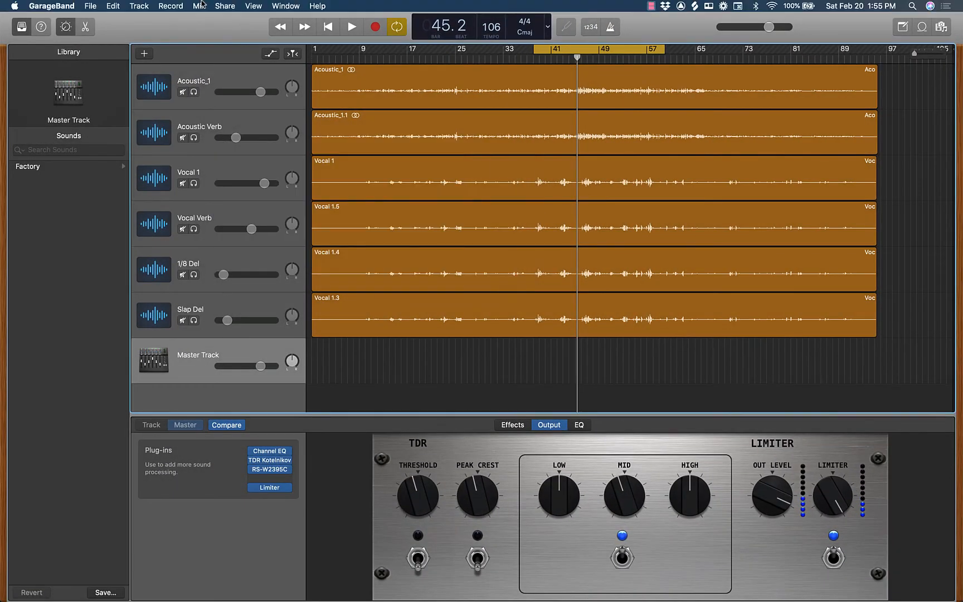
{"action": "left_click", "coordinate": [233, 4]}
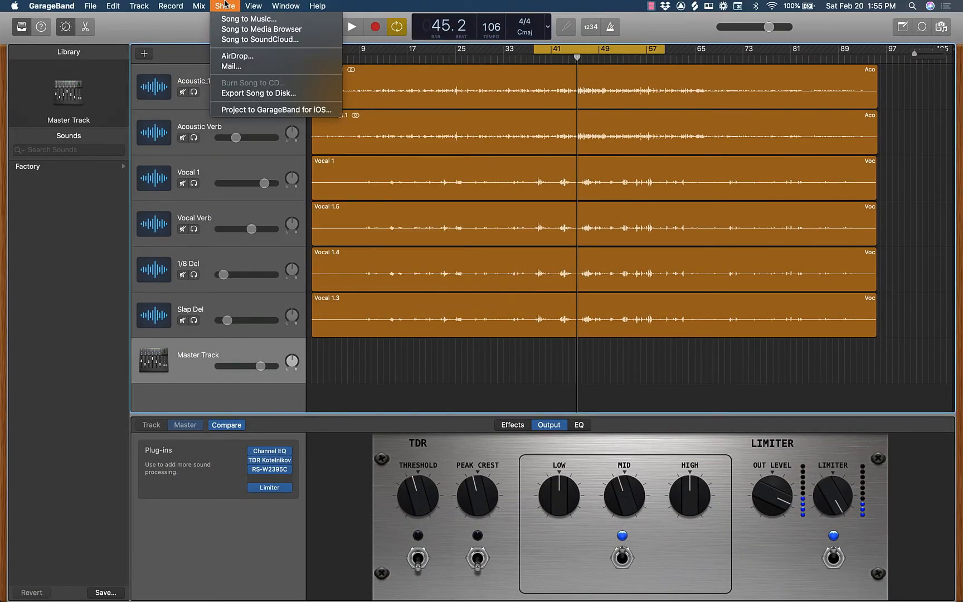
{"action": "left_click", "coordinate": [256, 93]}
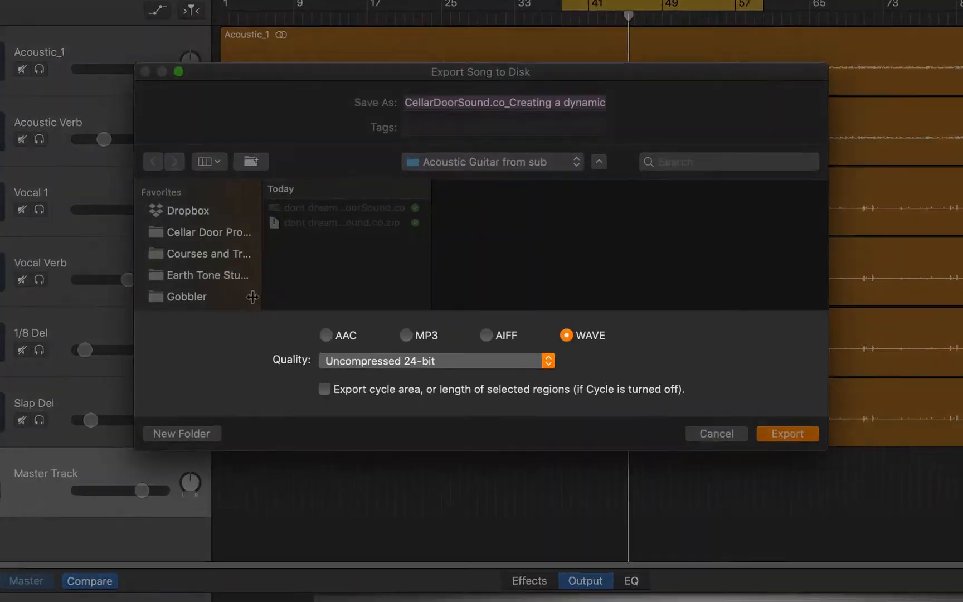
{"action": "scroll", "coordinate": [219, 250], "scroll_direction": "down", "scroll_amount": 3}
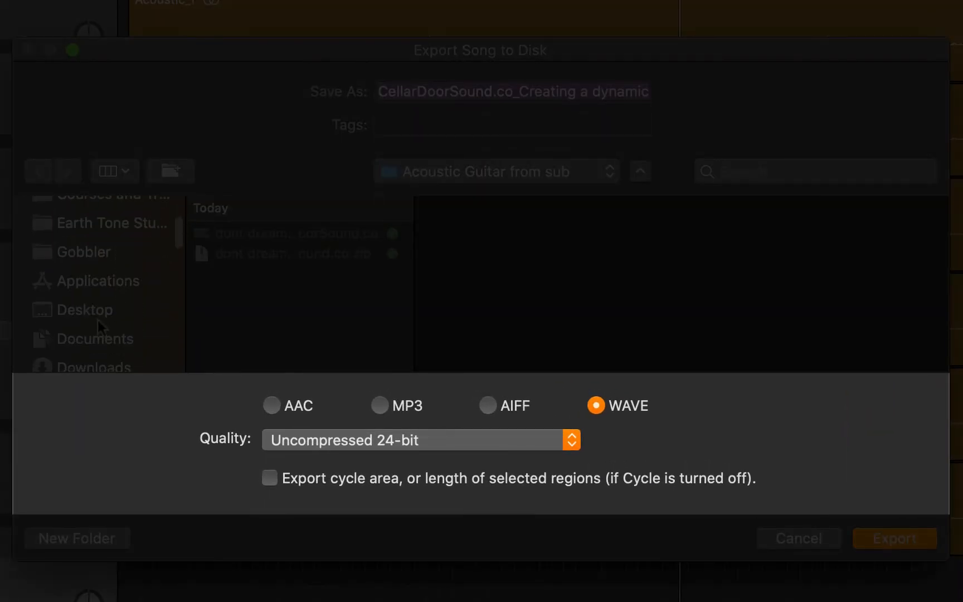
{"action": "left_click", "coordinate": [98, 311]}
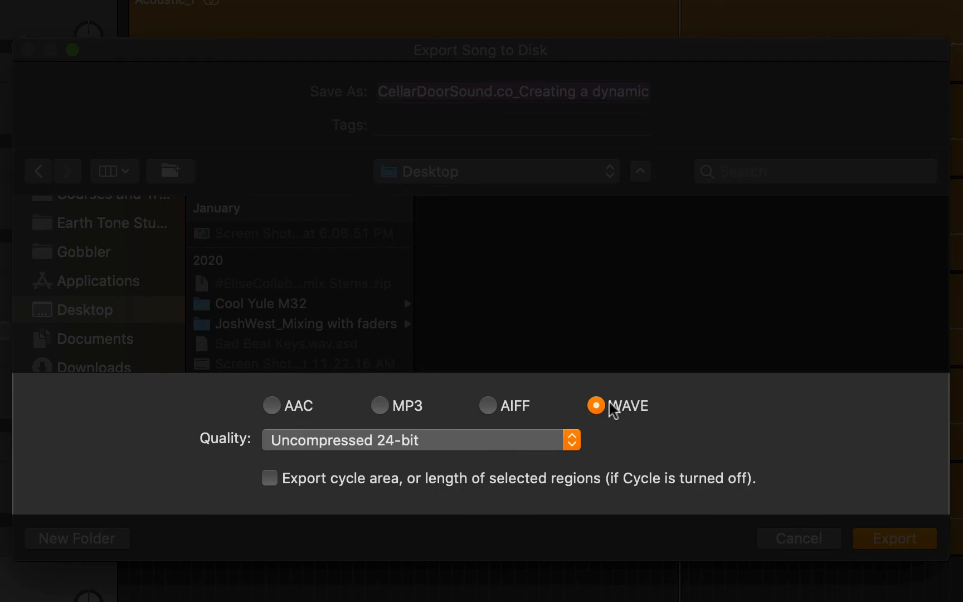
{"action": "left_click", "coordinate": [551, 440]}
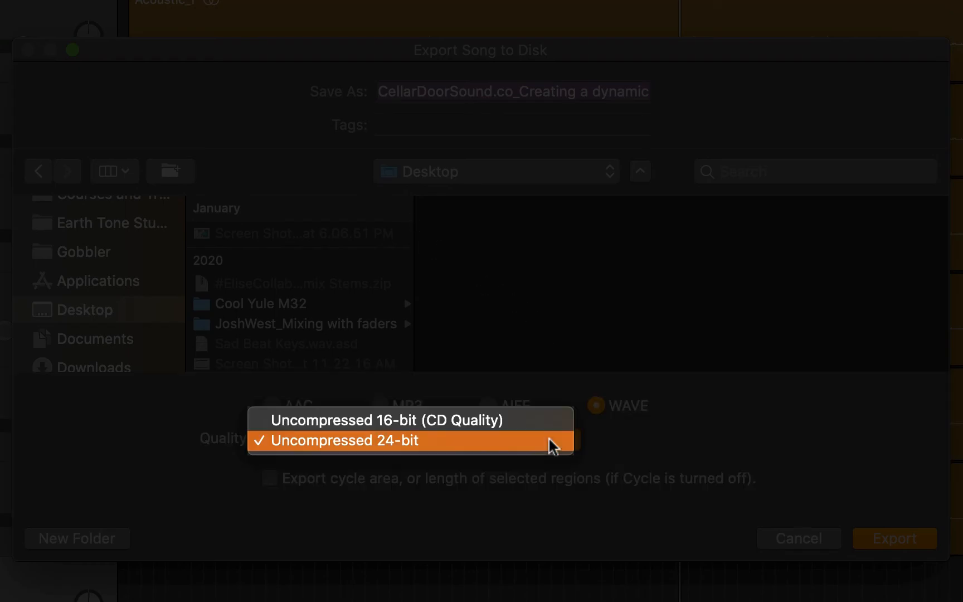
{"action": "left_click", "coordinate": [456, 419]}
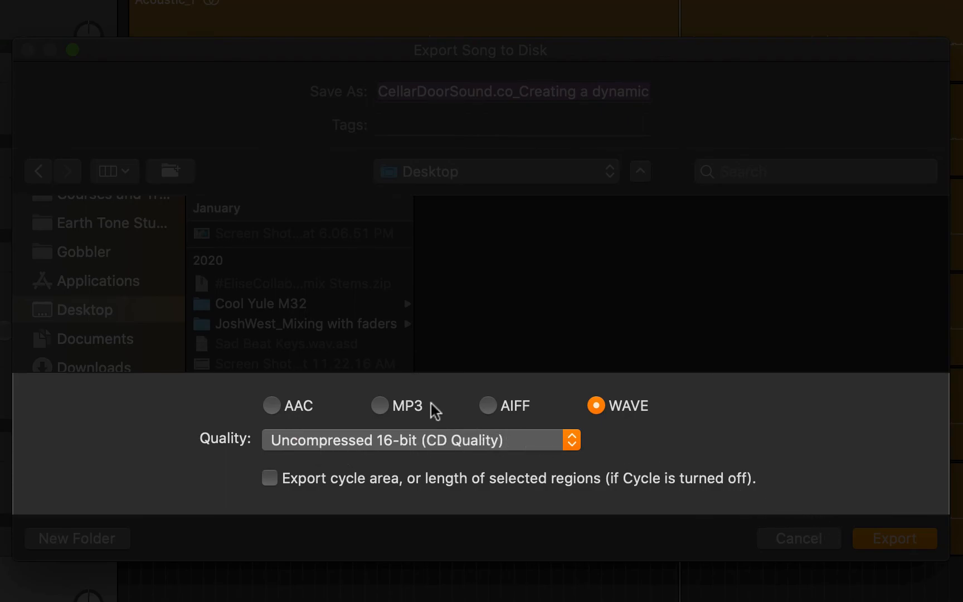
Switch the export format to MP3 with Highest Quality (256 kBit/s), and cancel the export
{"action": "left_click", "coordinate": [381, 408]}
{"action": "left_click", "coordinate": [406, 442]}
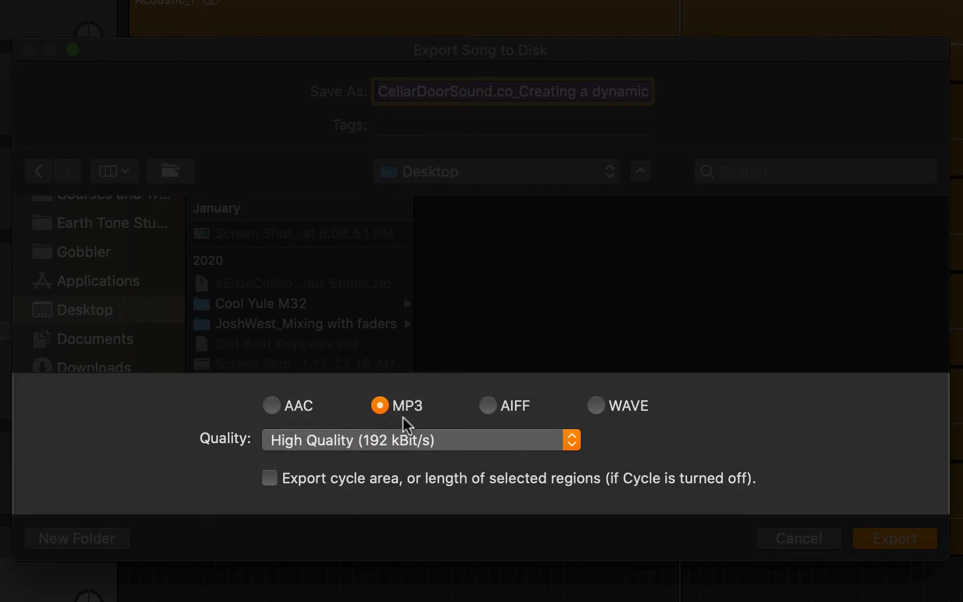
{"action": "left_click", "coordinate": [411, 441]}
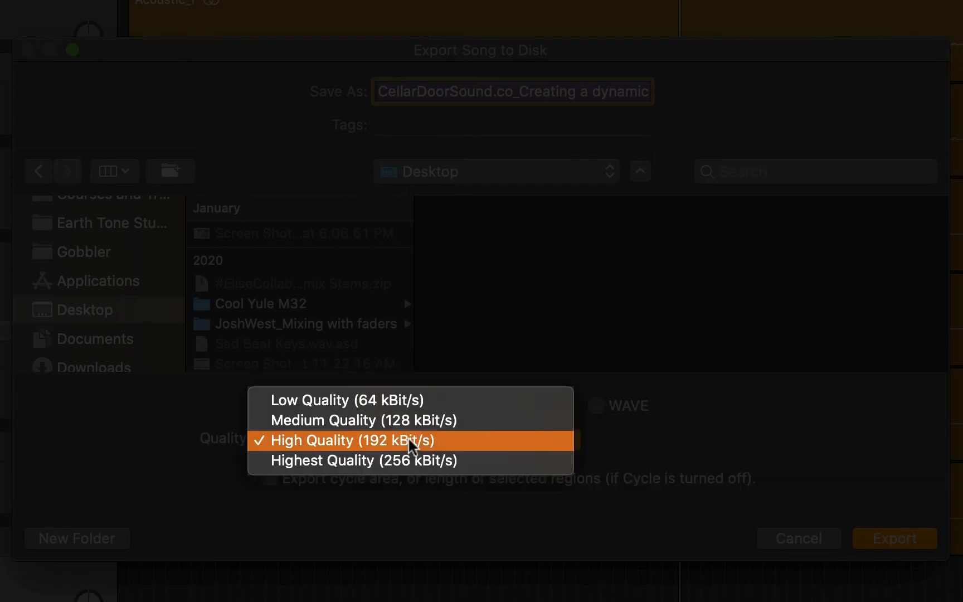
{"action": "left_click", "coordinate": [443, 463]}
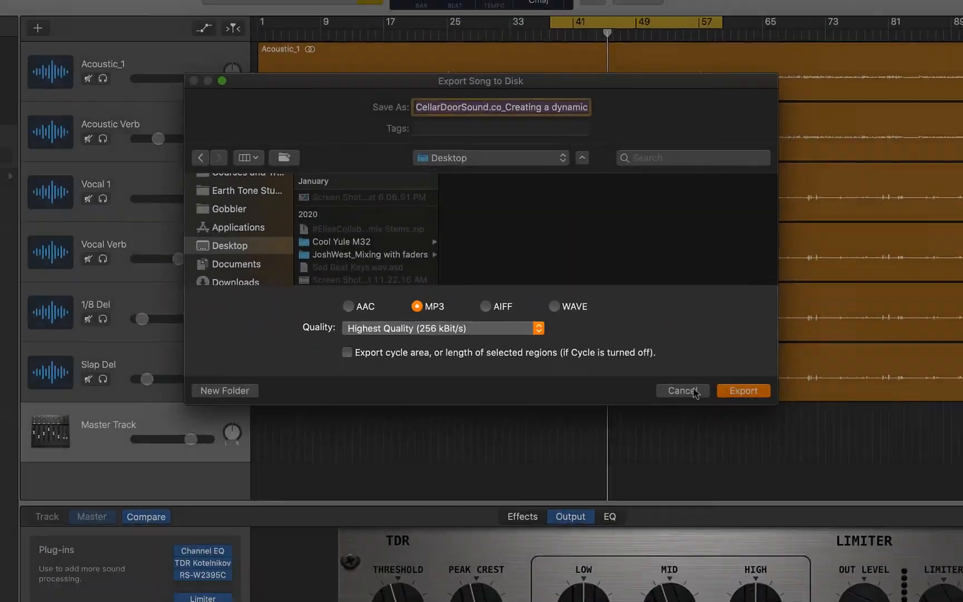
{"action": "left_click", "coordinate": [683, 390]}
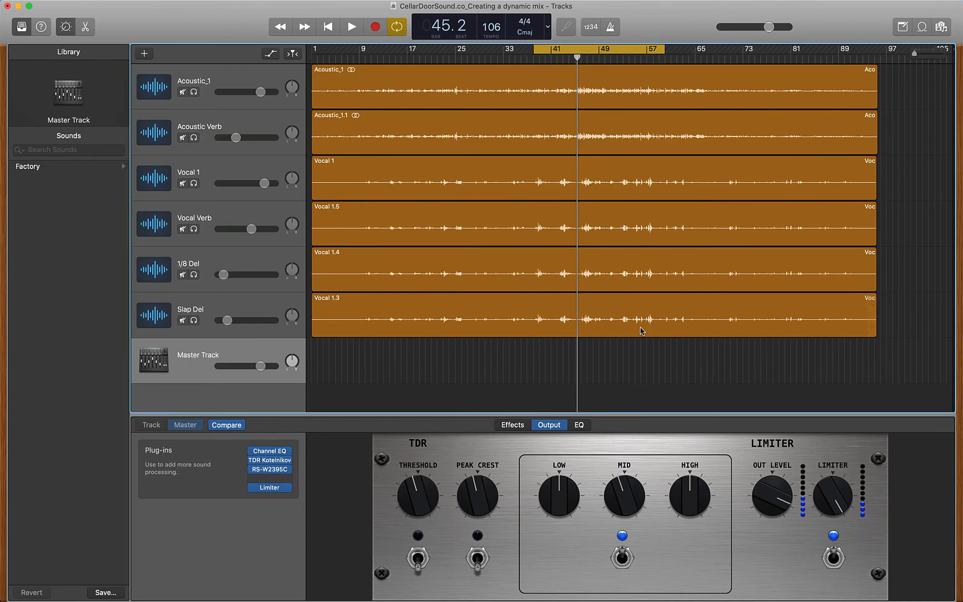
Select the Vocal 1 track and review its plug-in chain
{"action": "mouse_move", "coordinate": [257, 462]}
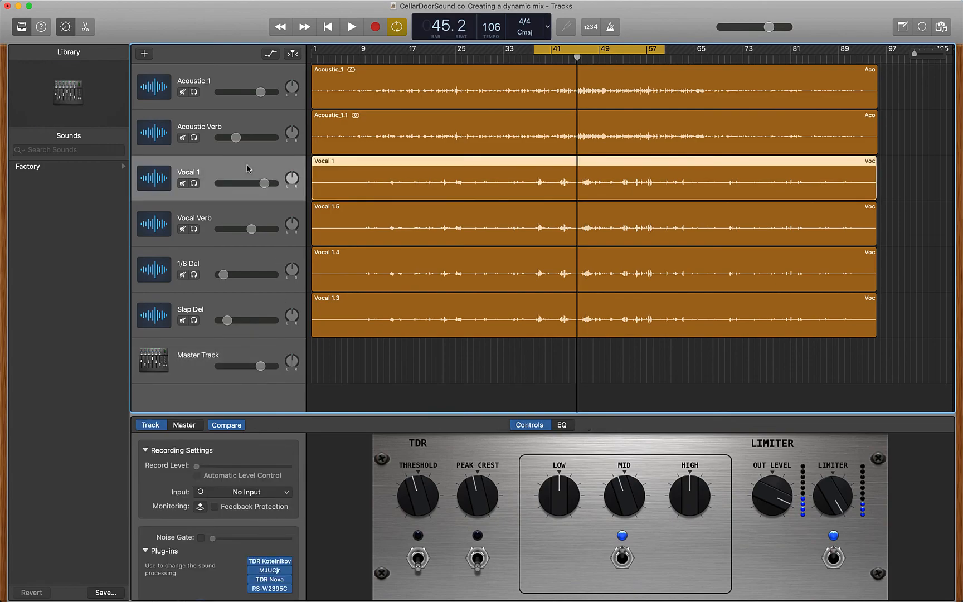
{"action": "left_click", "coordinate": [250, 174]}
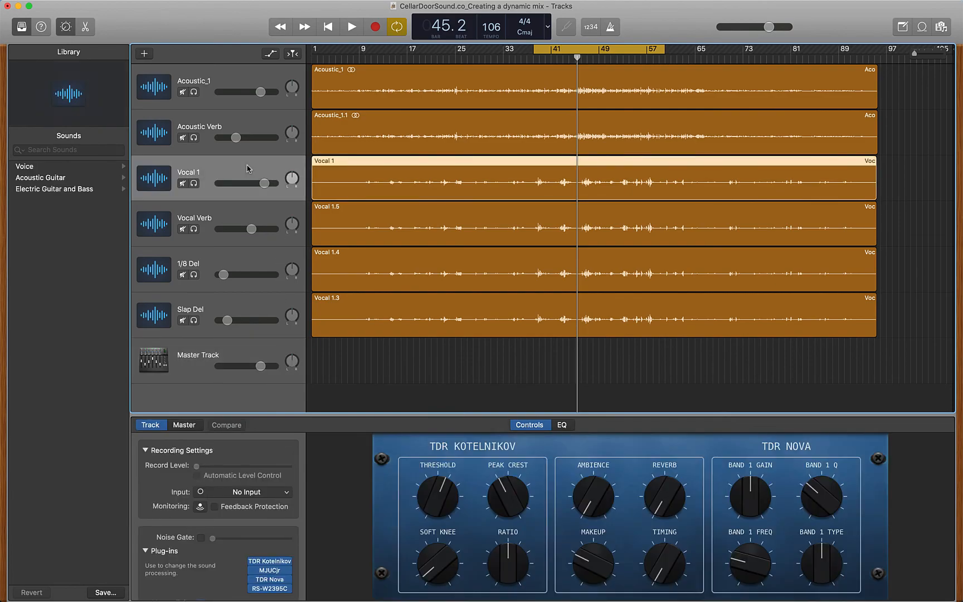